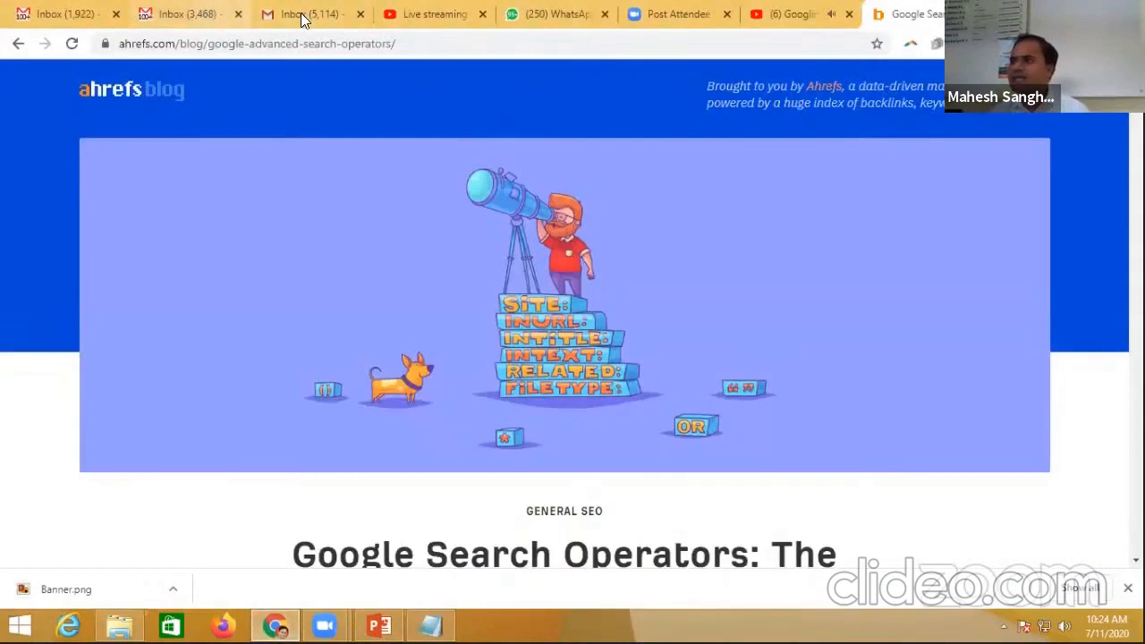
Step: Switch to the department head's Gmail inbox, examine the signature inserted in a new message, and close the empty draft
click(303, 16)
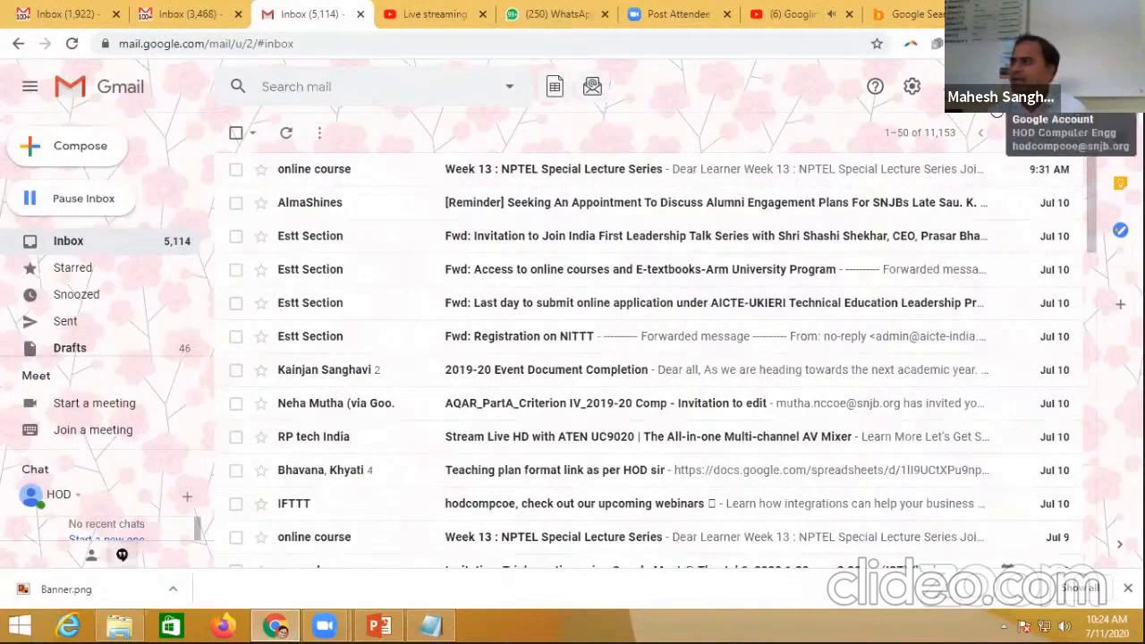
click(913, 90)
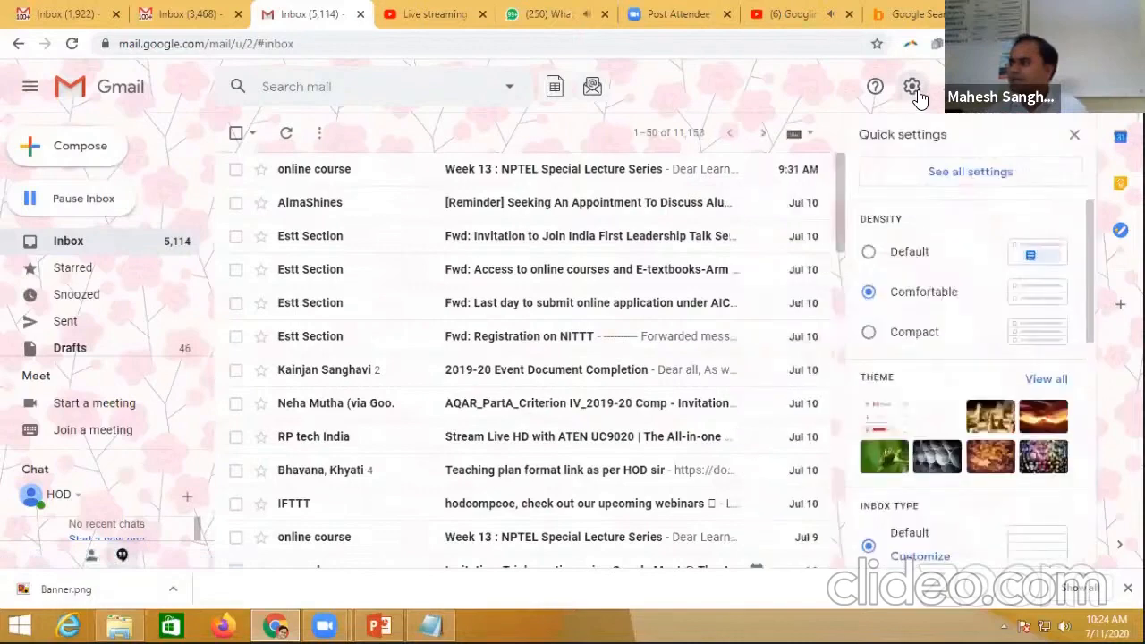
click(86, 158)
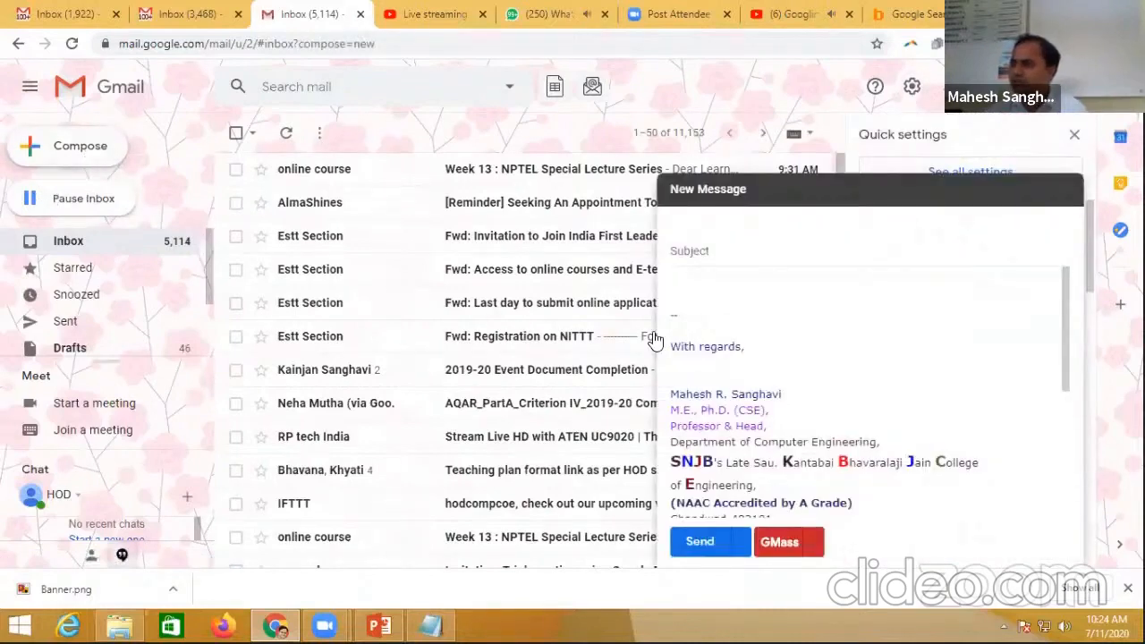
click(755, 386)
scroll(755, 386, down, 5)
scroll(755, 387, up, 4)
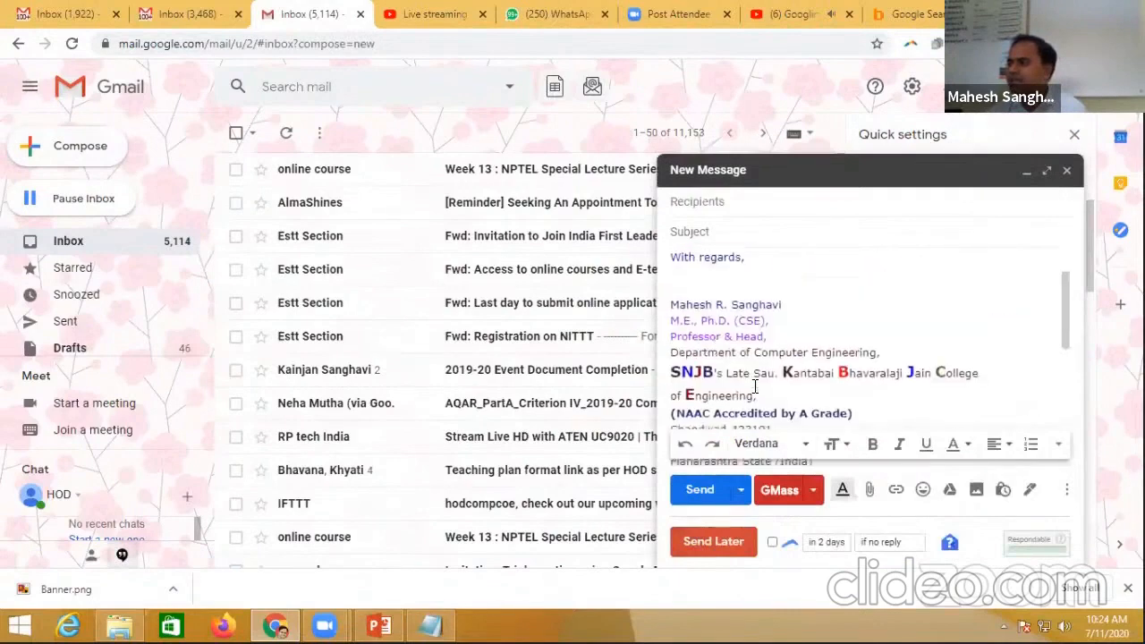
drag(680, 308, 770, 344)
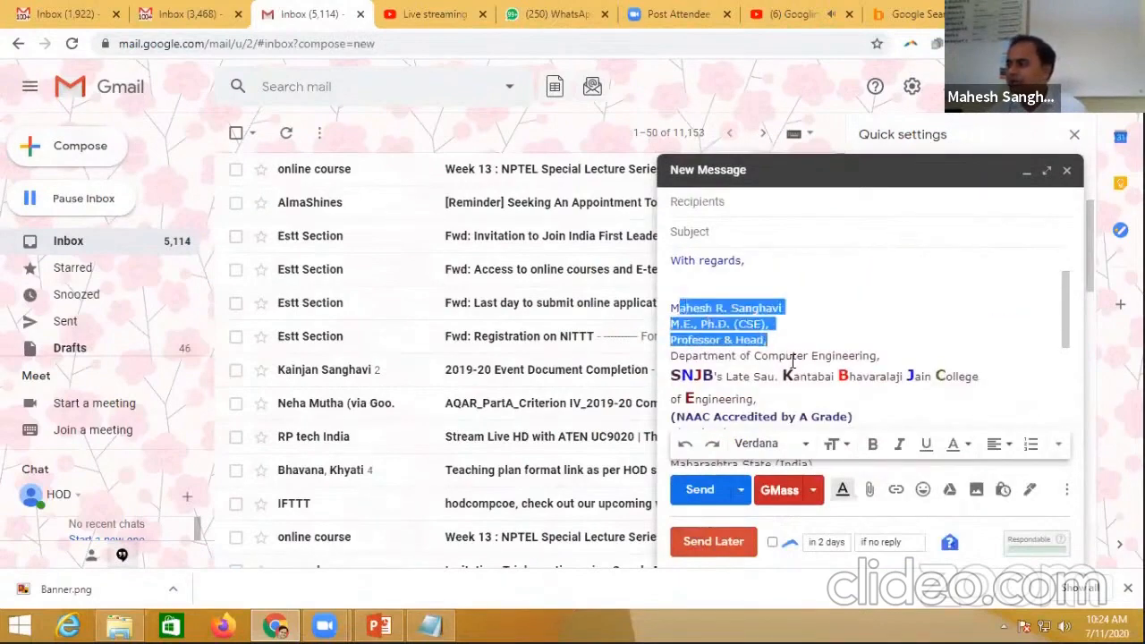
triple_click(792, 358)
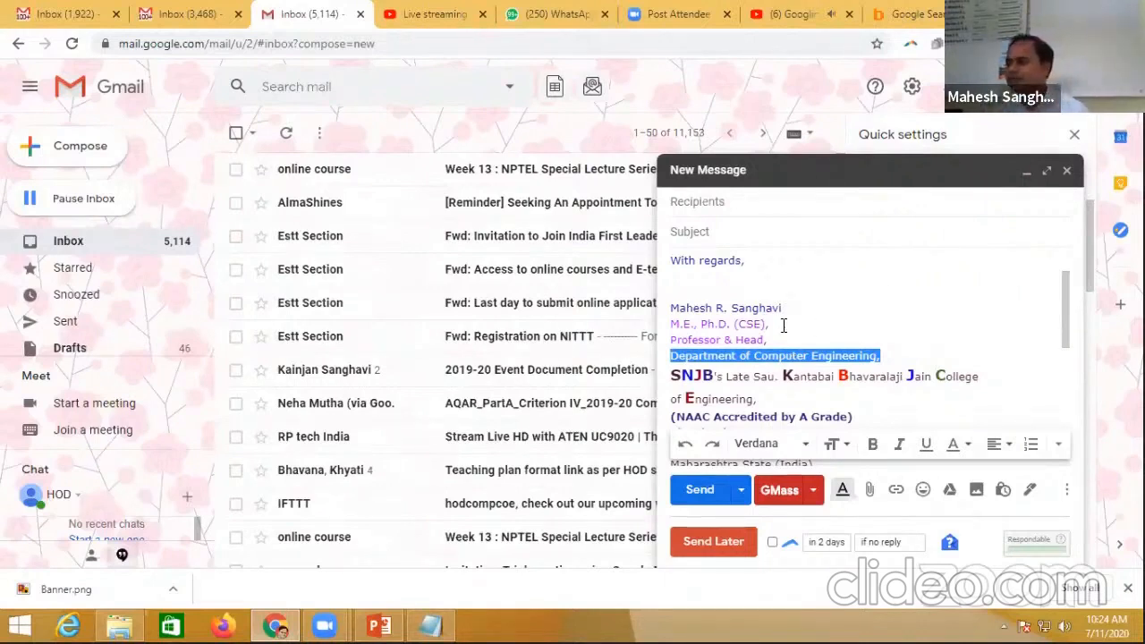
click(1067, 170)
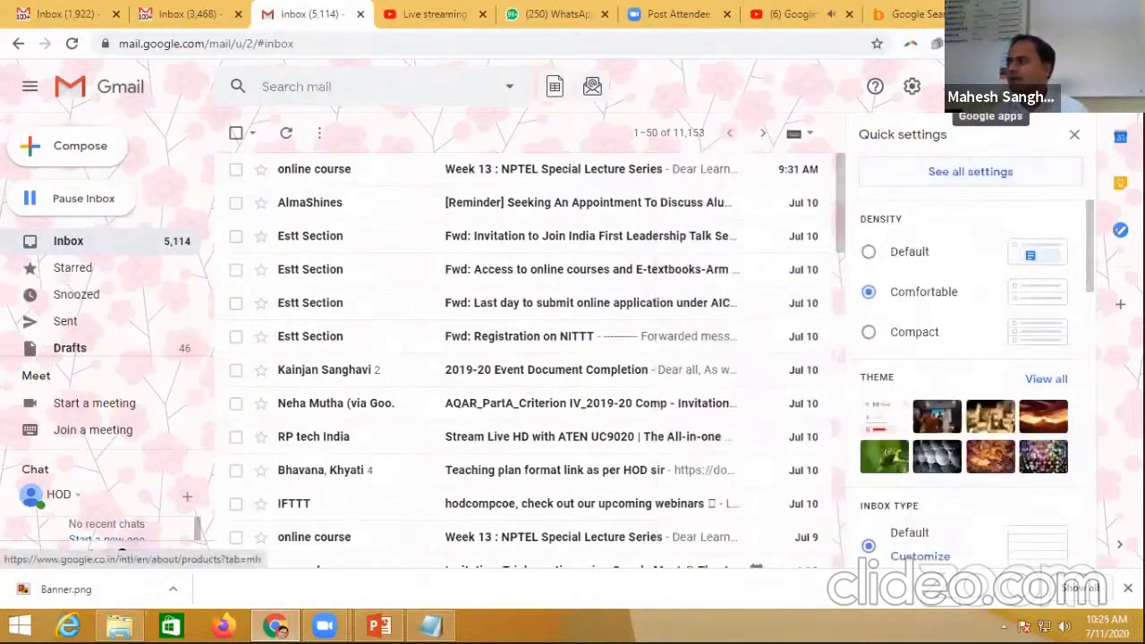
Step: Open the full Gmail settings and find the Signature section of the general settings
click(913, 90)
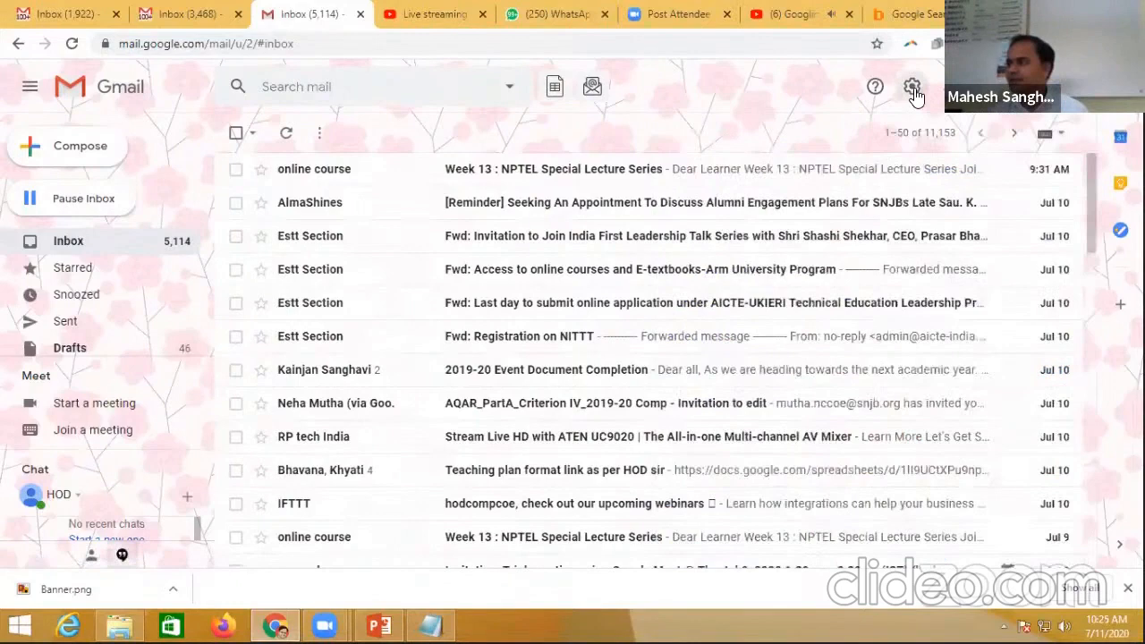
click(912, 89)
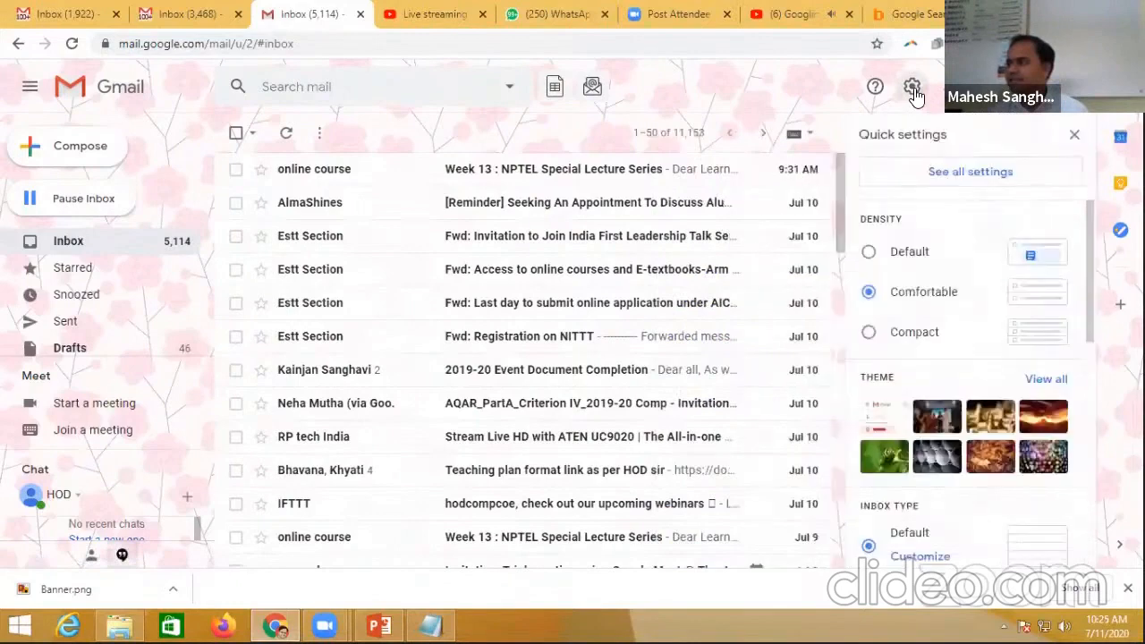
click(972, 174)
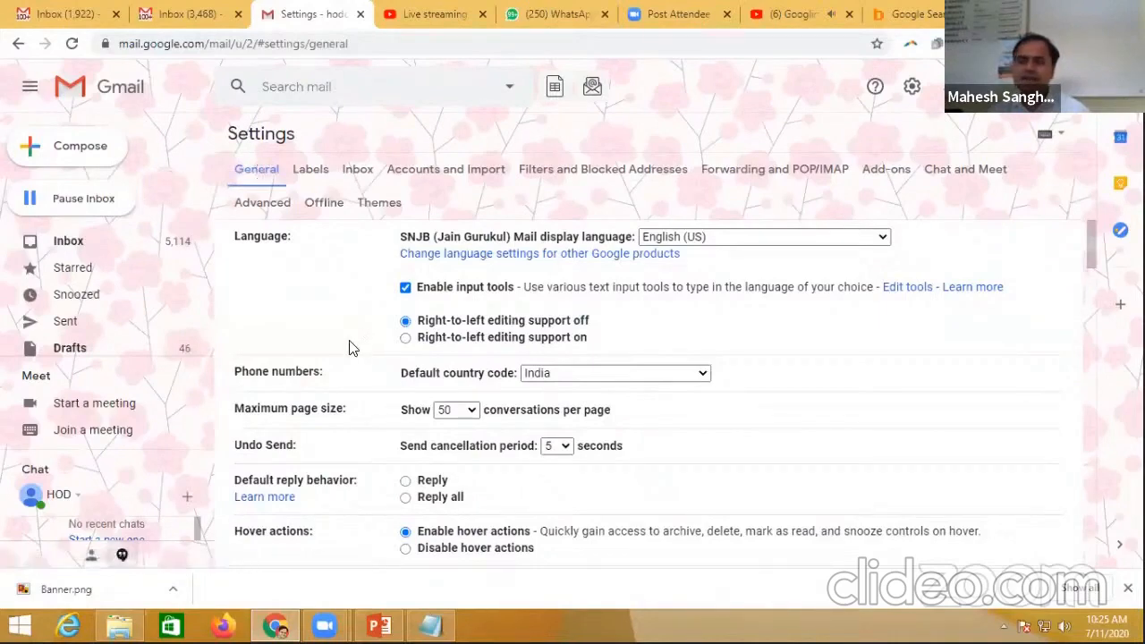
scroll(351, 347, down, 2)
scroll(351, 347, down, 5)
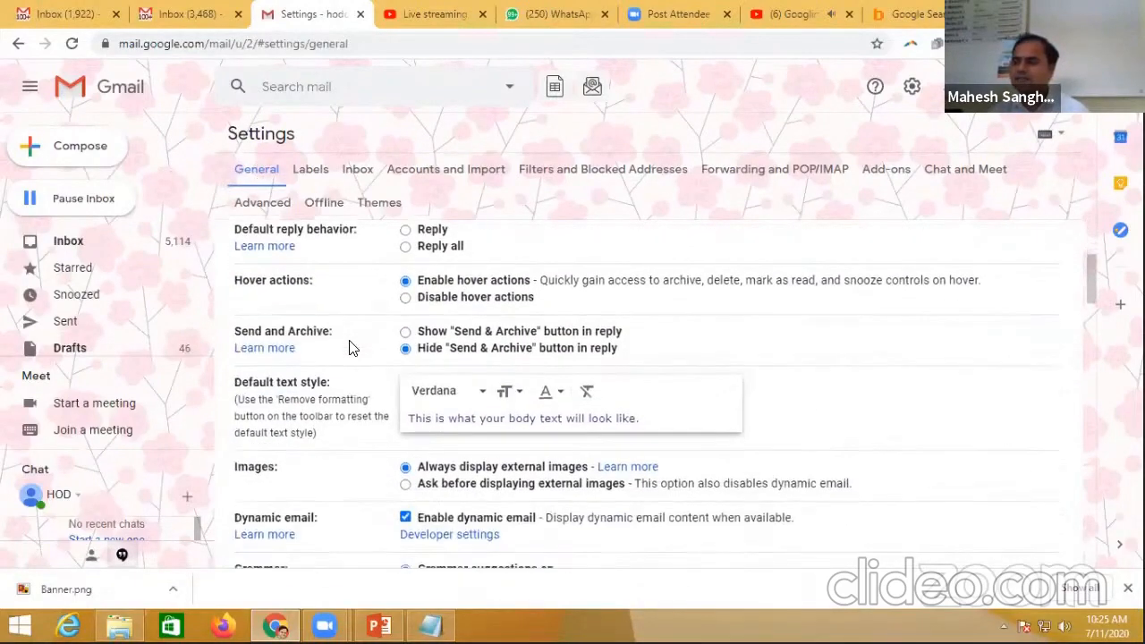
scroll(351, 347, down, 10)
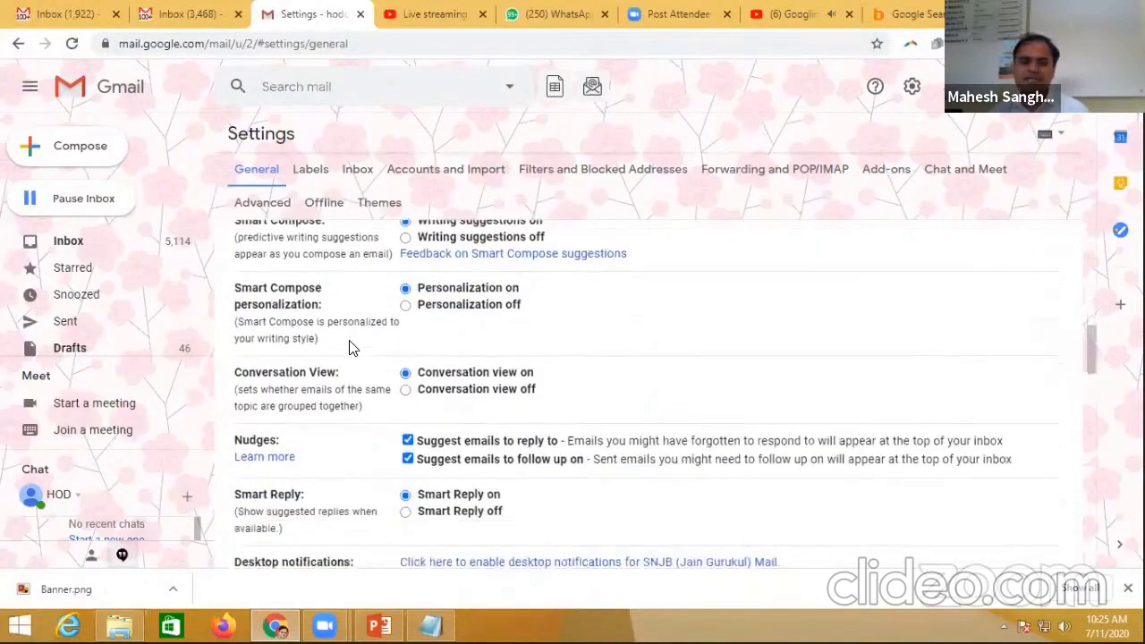
scroll(351, 347, down, 3)
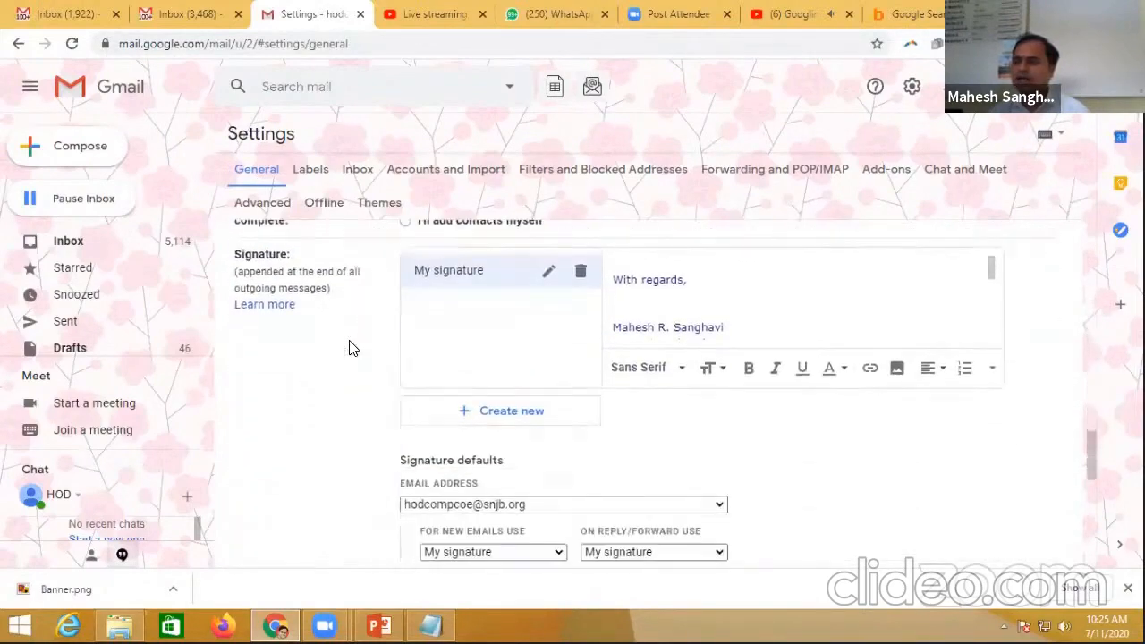
scroll(350, 347, up, 2)
double_click(256, 340)
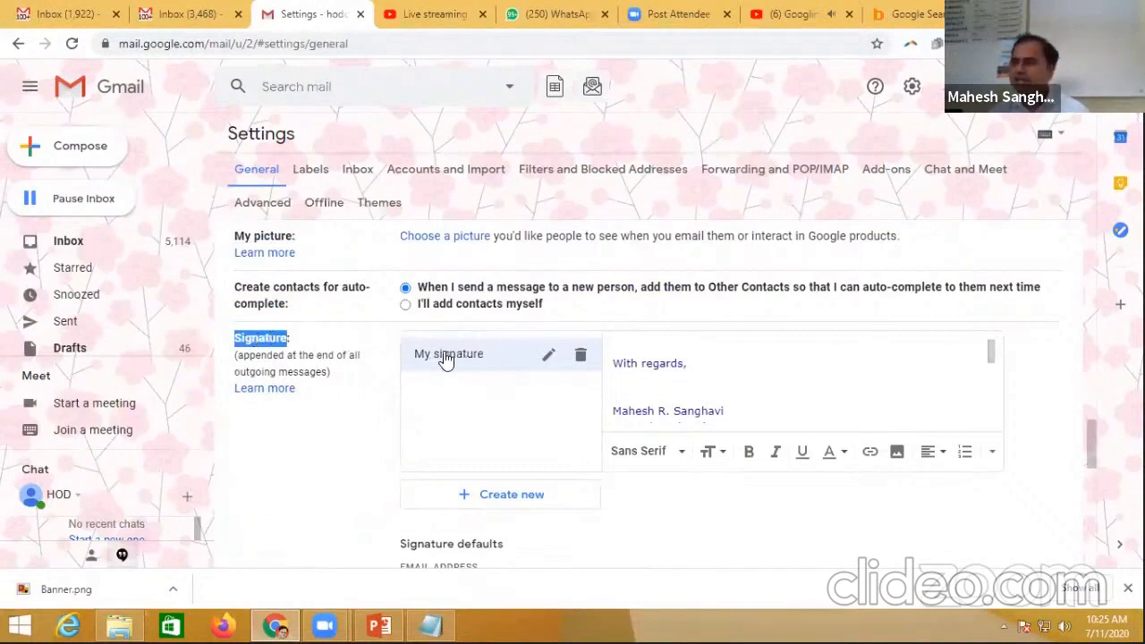
Step: Select and copy the entire text of the existing signature, from its beginning through the Think Green note
click(639, 364)
scroll(703, 385, down, 4)
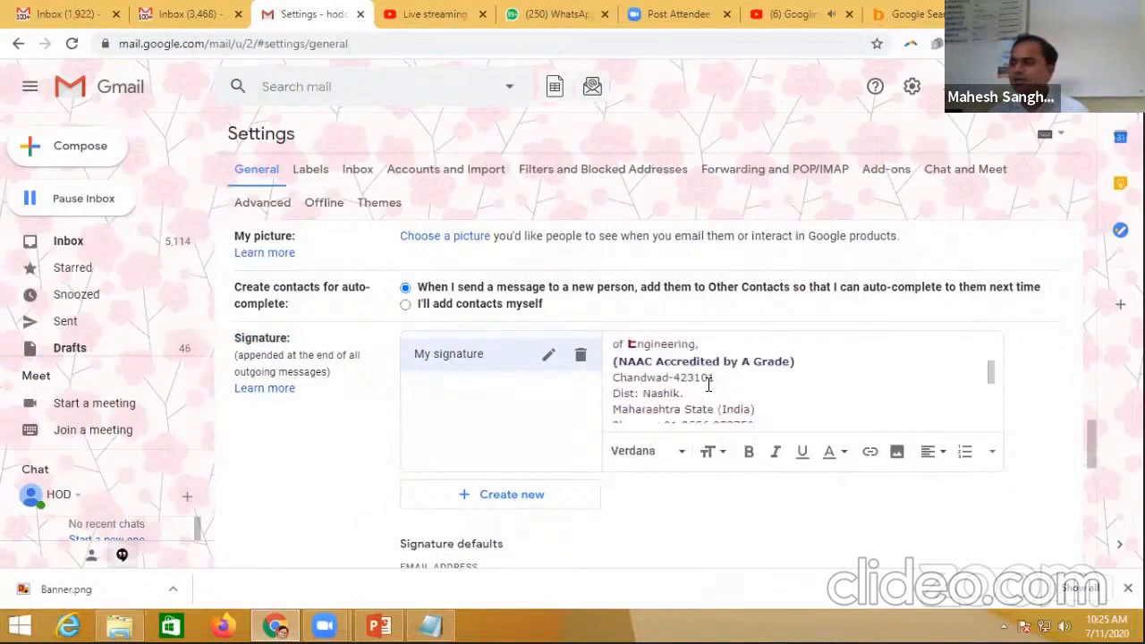
scroll(707, 383, up, 4)
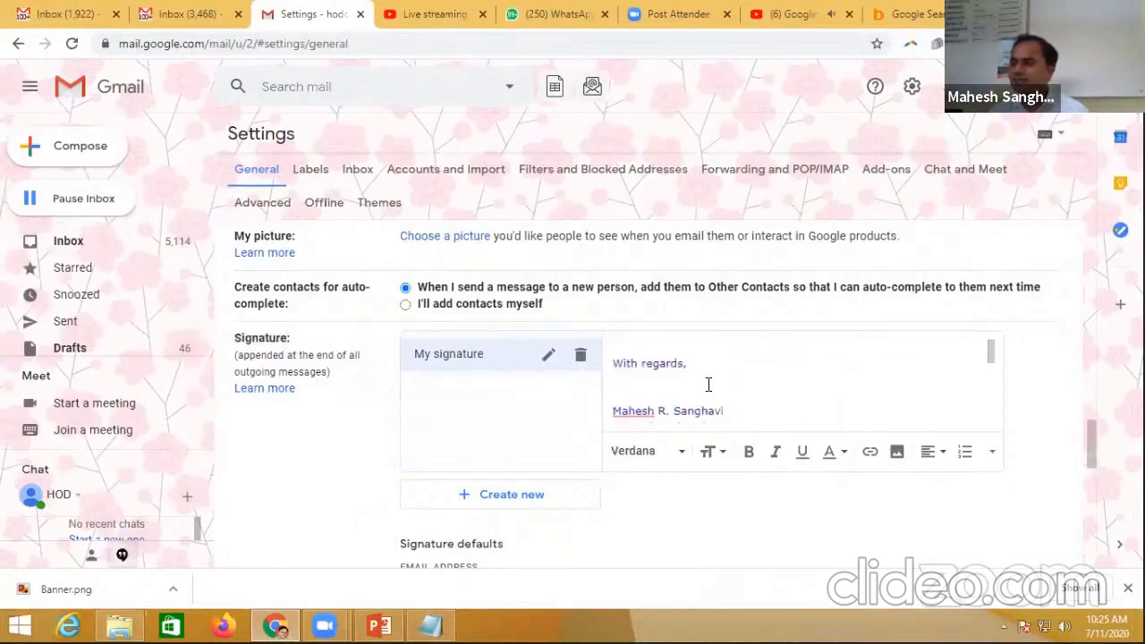
click(616, 353)
mouse_move(649, 358)
mouse_down()
mouse_move(698, 371)
mouse_move(757, 428)
mouse_up()
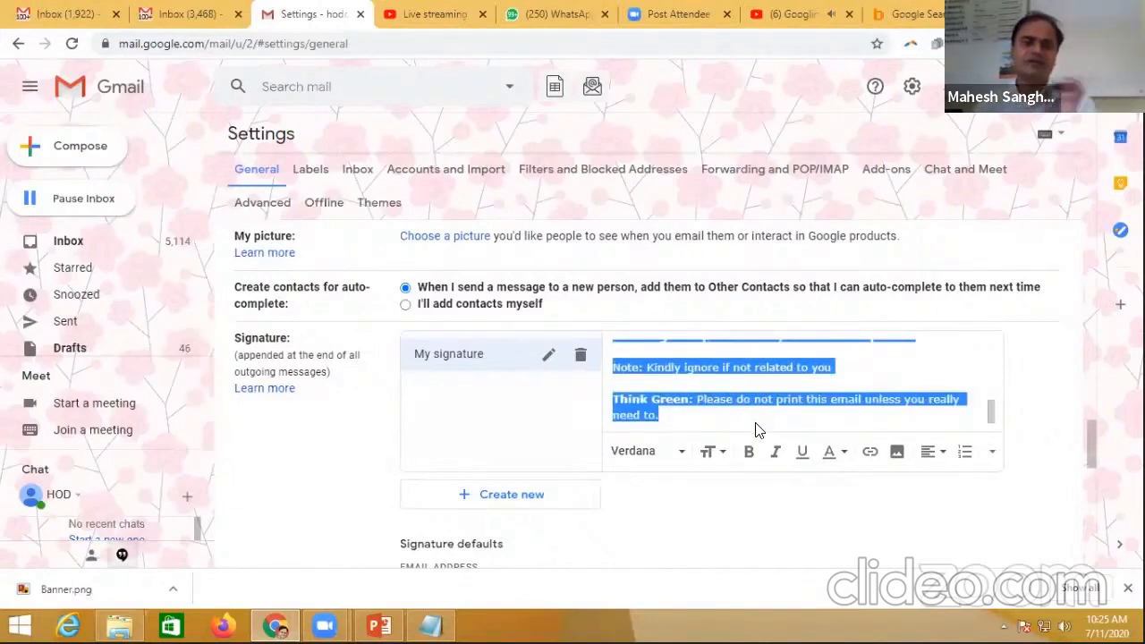
Step: Rename the existing signature as HoD Comp
click(548, 358)
triple_click(484, 307)
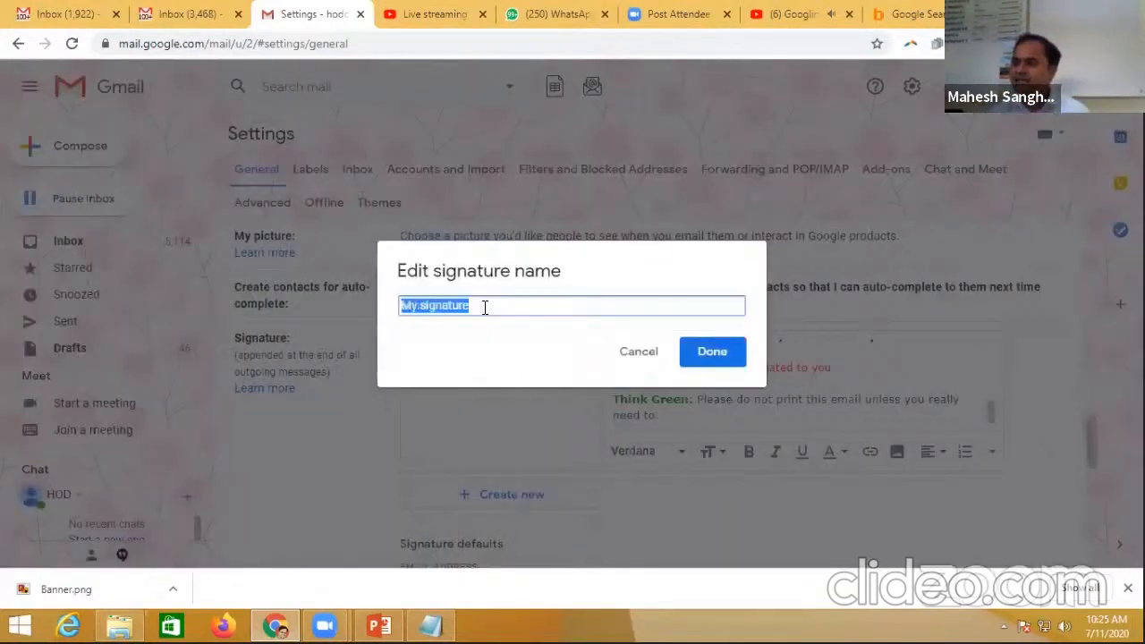
text(HoD)
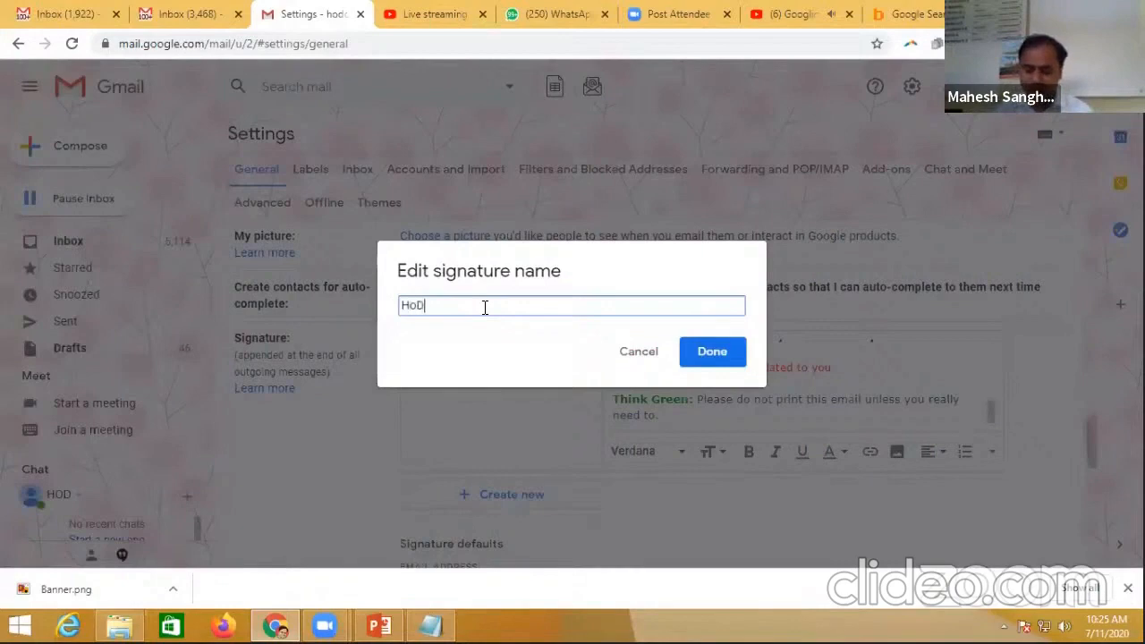
text( Comp)
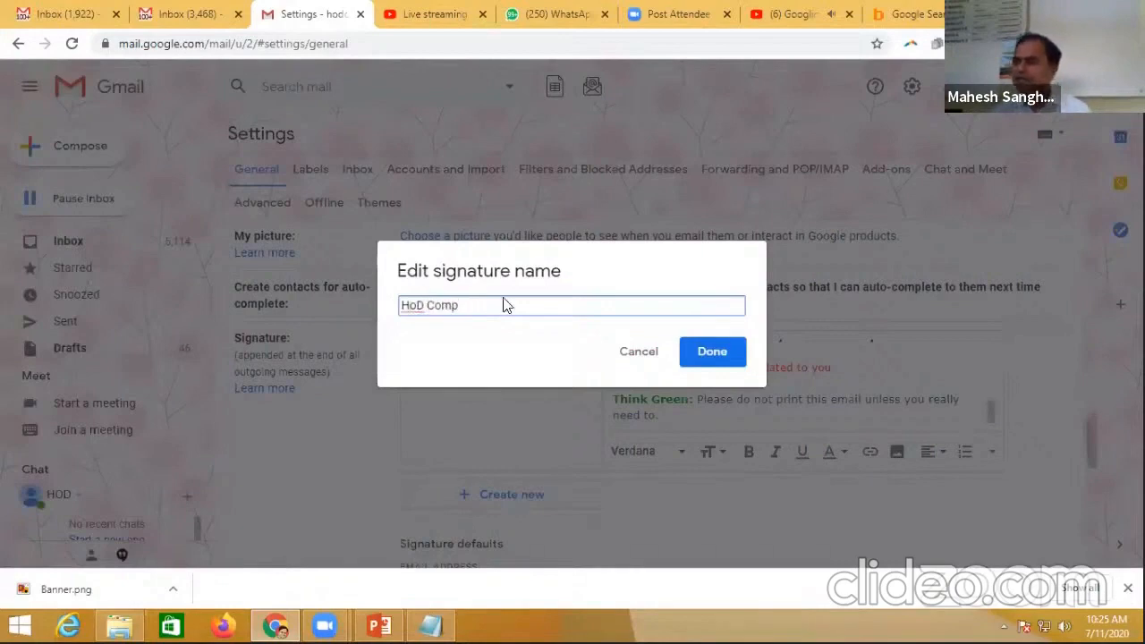
click(710, 356)
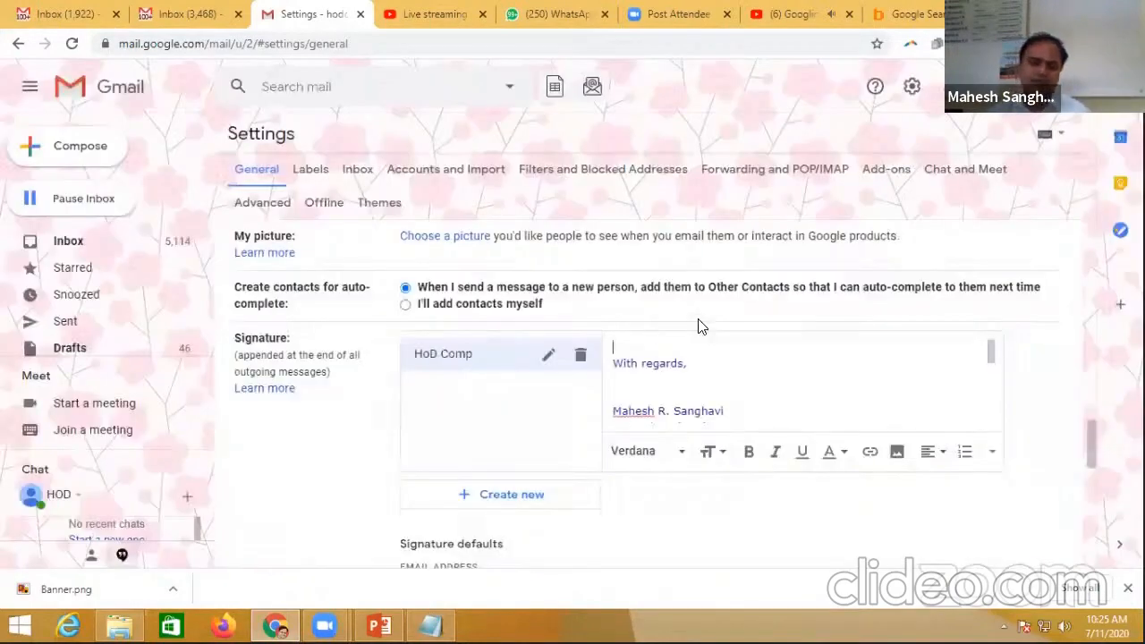
Step: Create a new signature named HoD IT and paste the copied signature text into it
click(517, 503)
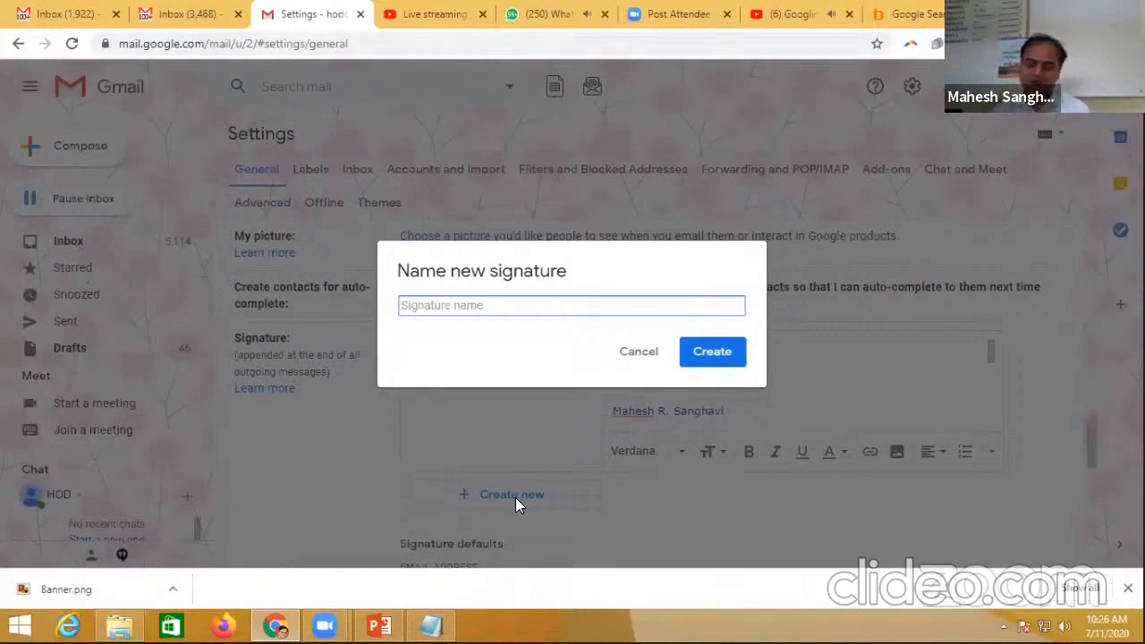
text(HoD IT)
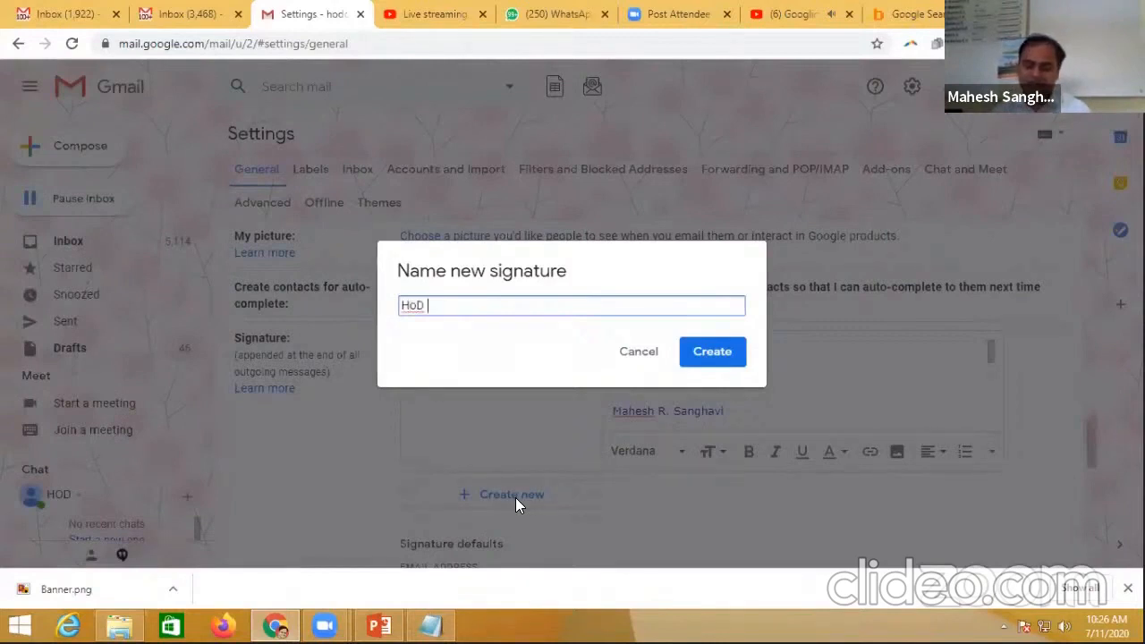
click(697, 363)
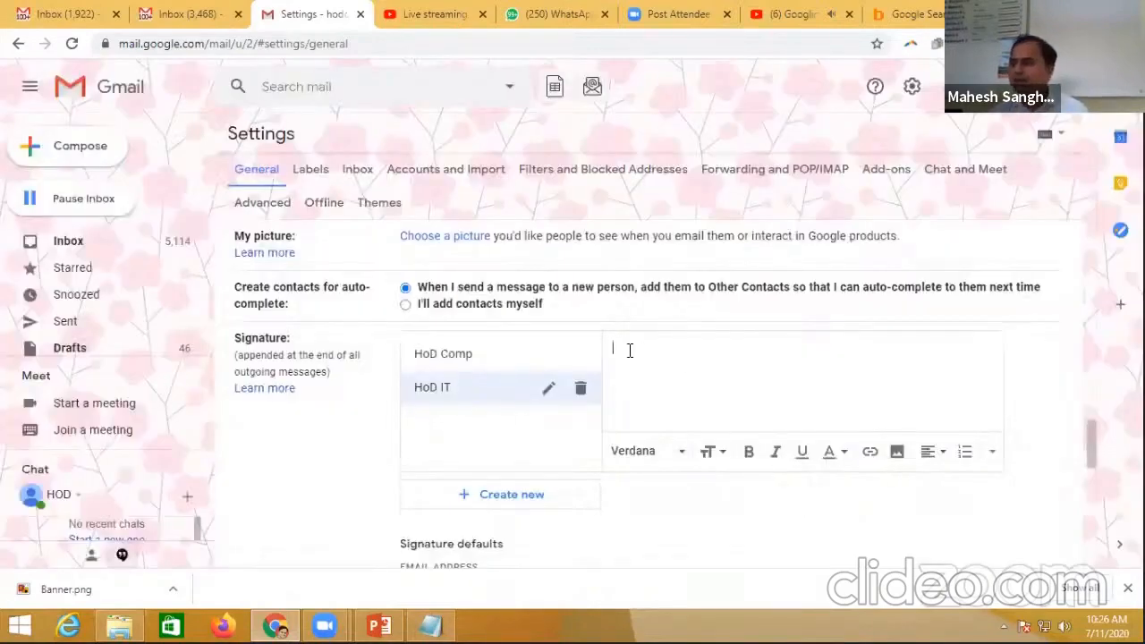
click(681, 375)
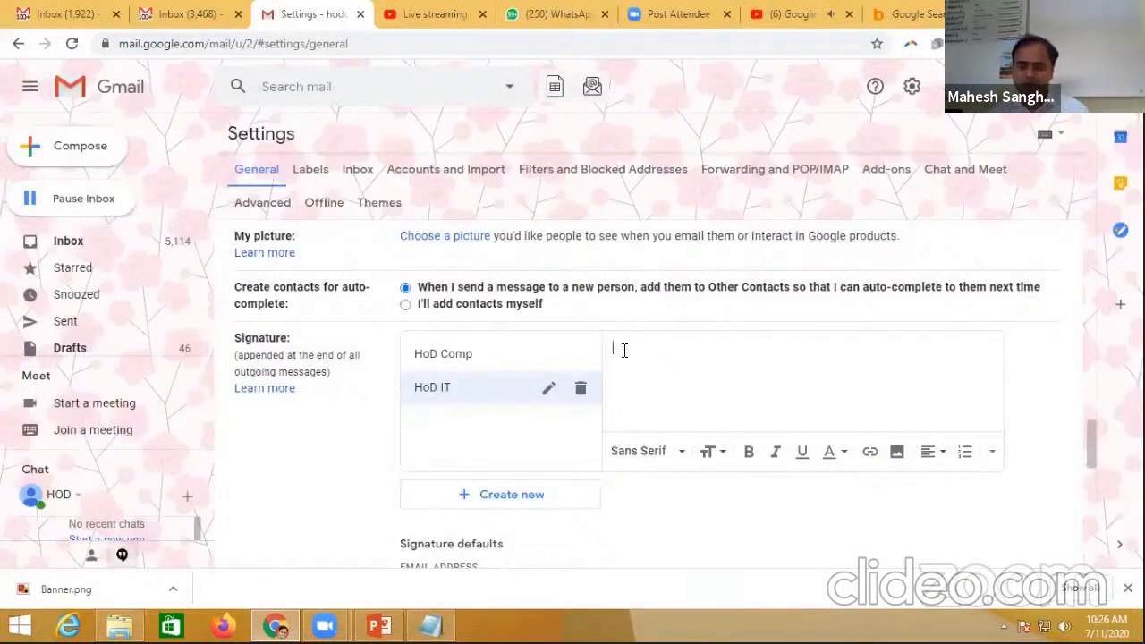
key(ctrl+v)
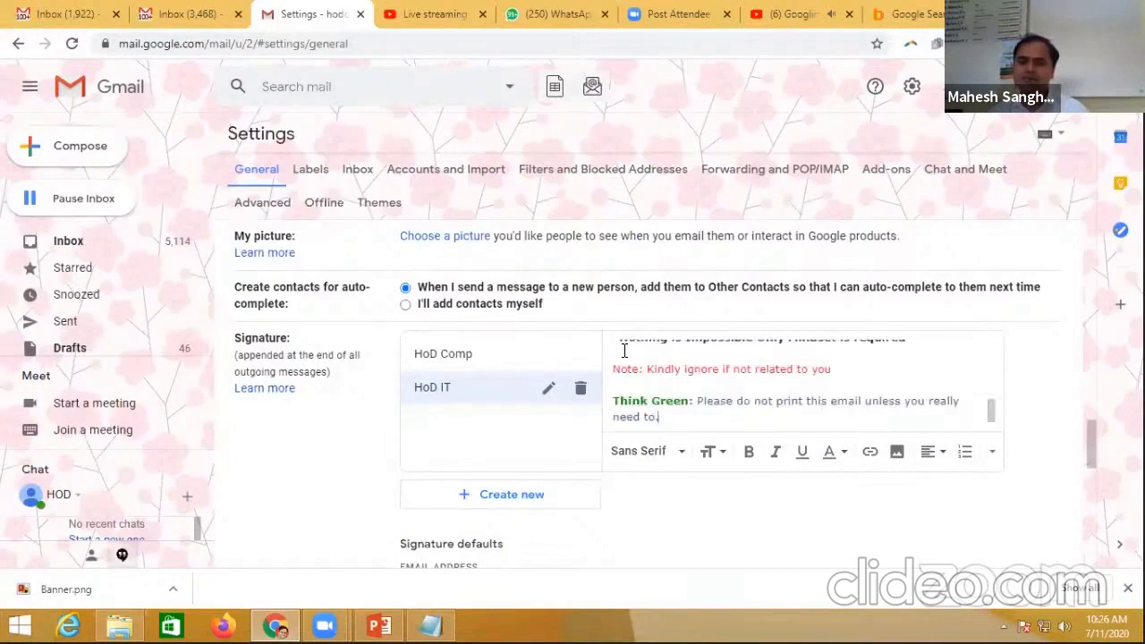
Step: Replace "Computer Engineering" with "Information Technology" in the department line of the HoD IT signature
scroll(734, 401, up, 5)
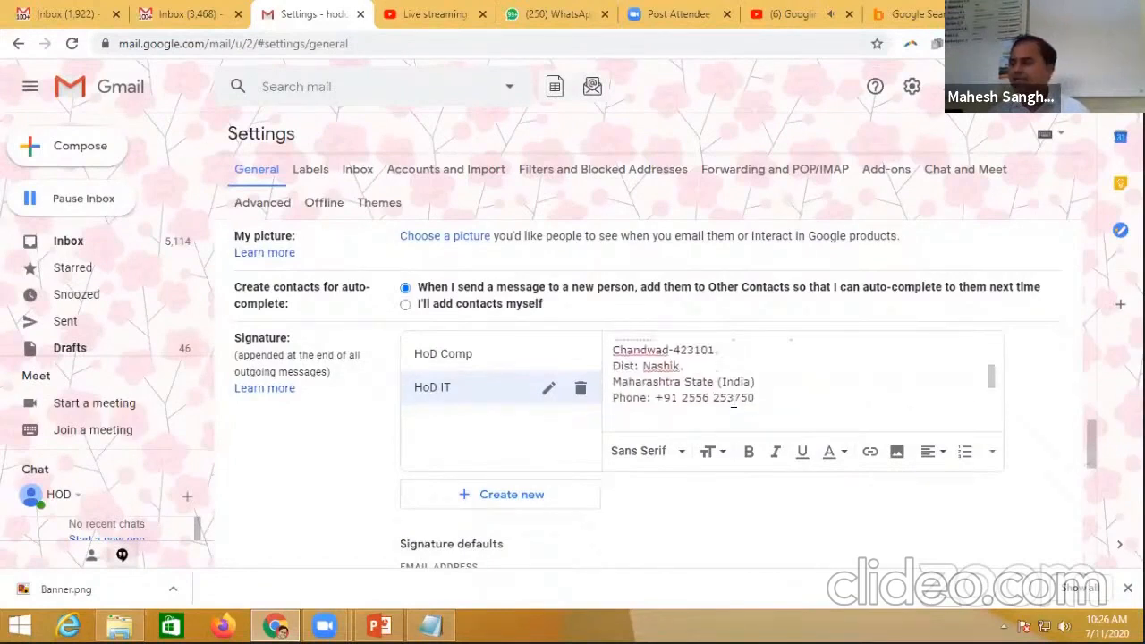
click(745, 352)
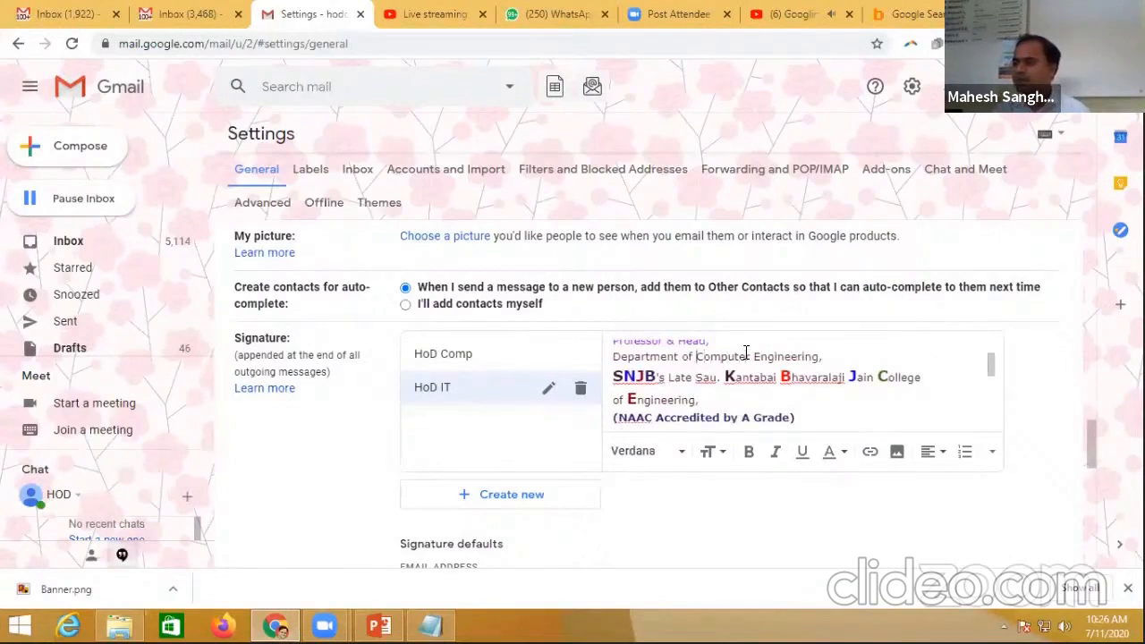
key(shift+End)
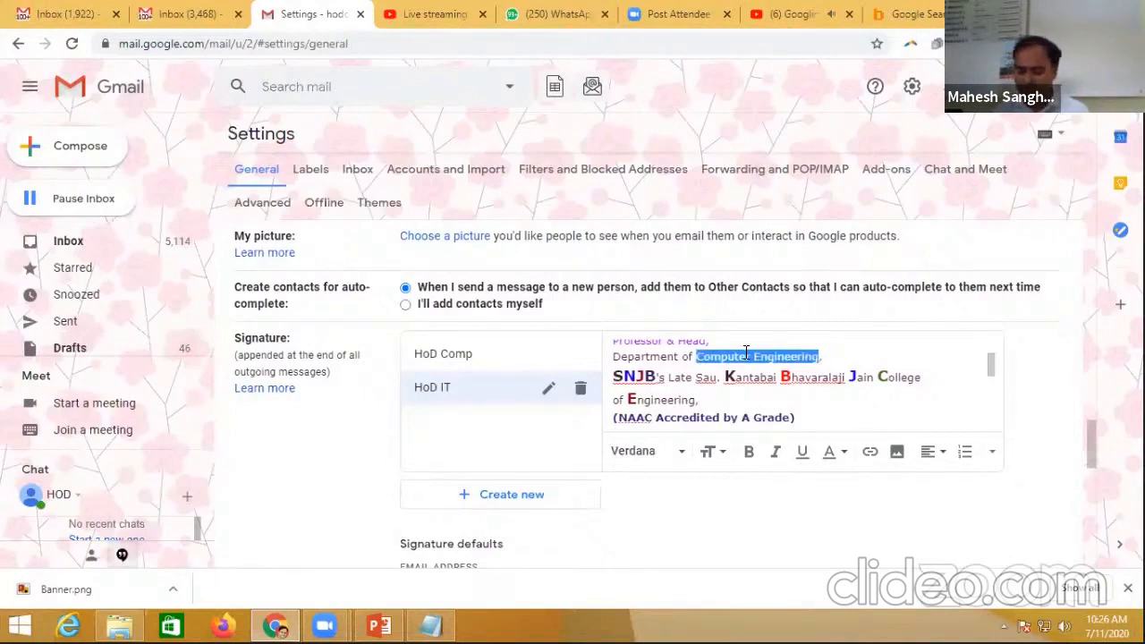
text(Inf)
text(ormation )
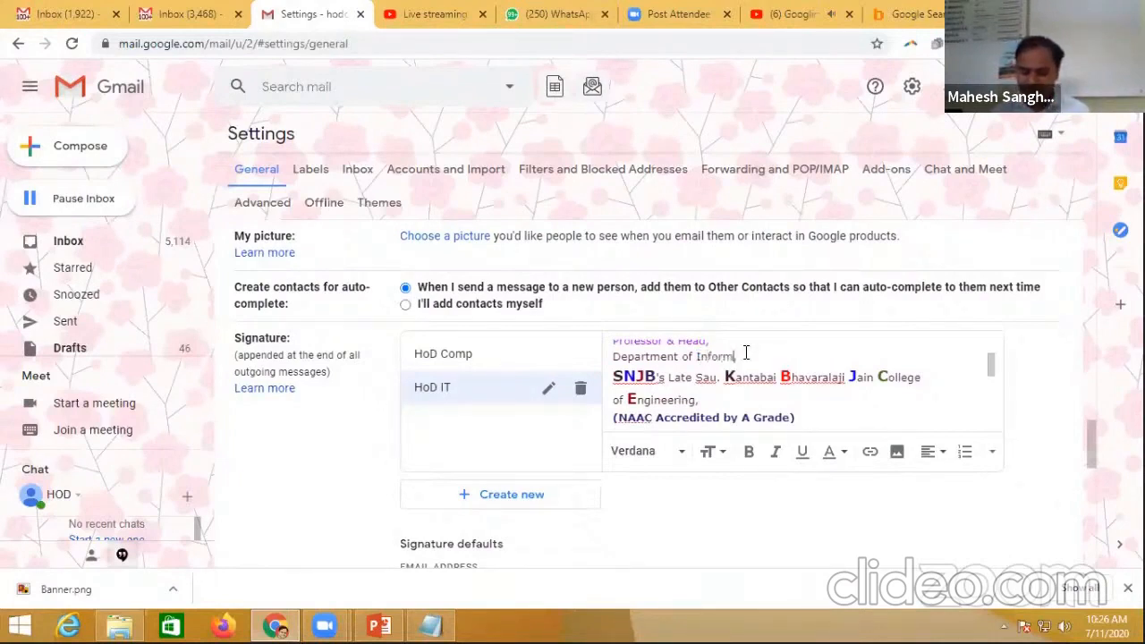
text(Technolog)
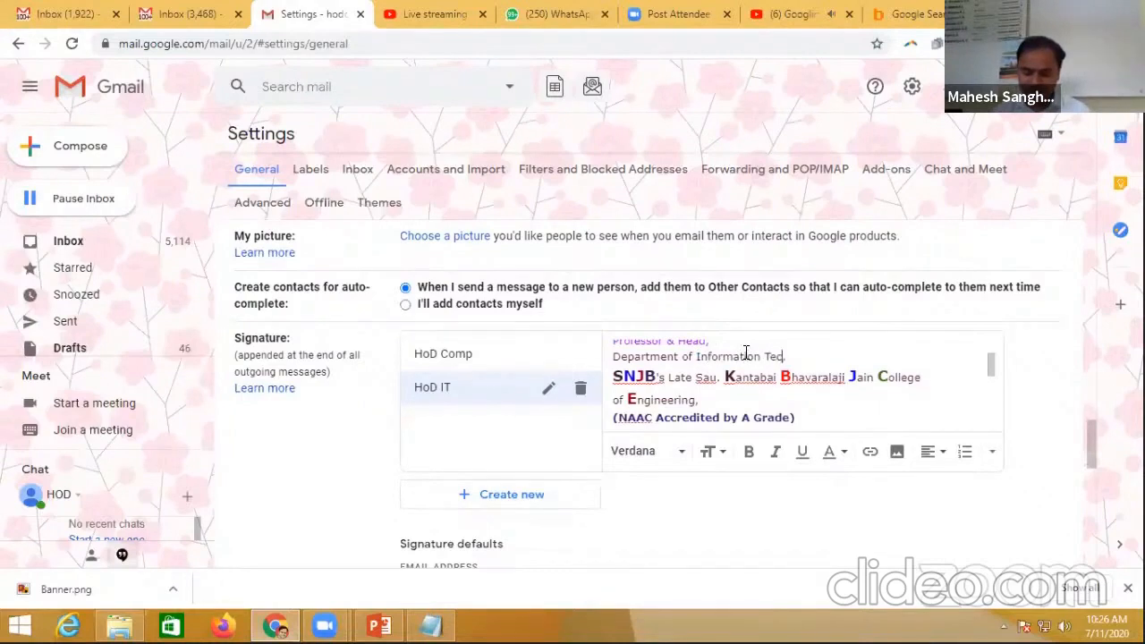
text(y)
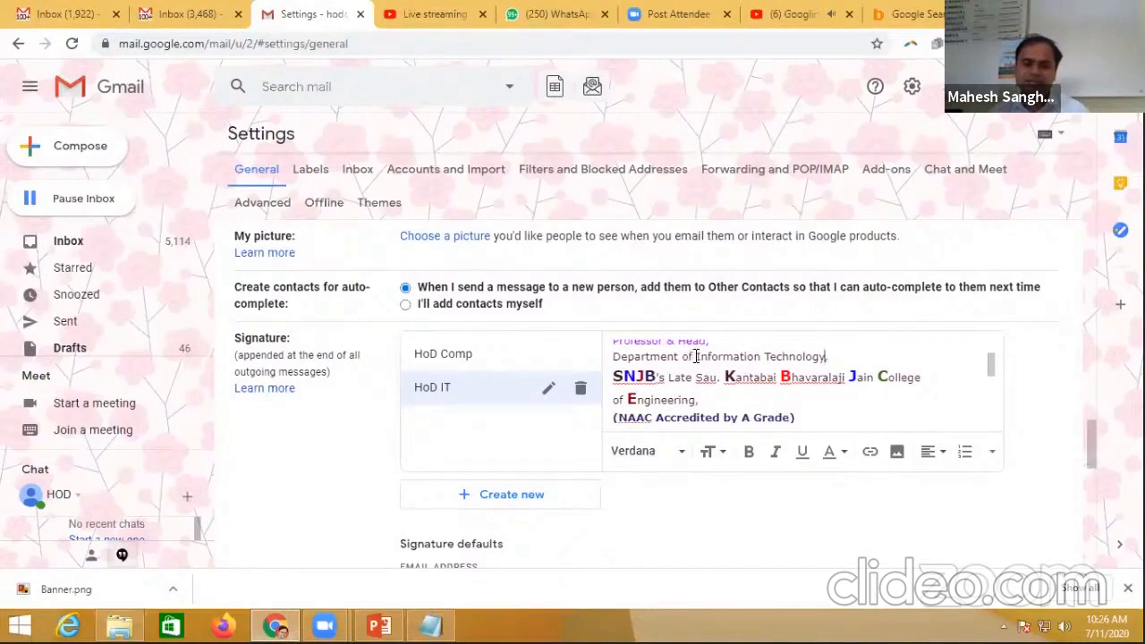
Step: Review the rest of the HoD IT signature, including its blog, profile, membership and social media entries
scroll(727, 352, up, 2)
scroll(762, 372, down, 4)
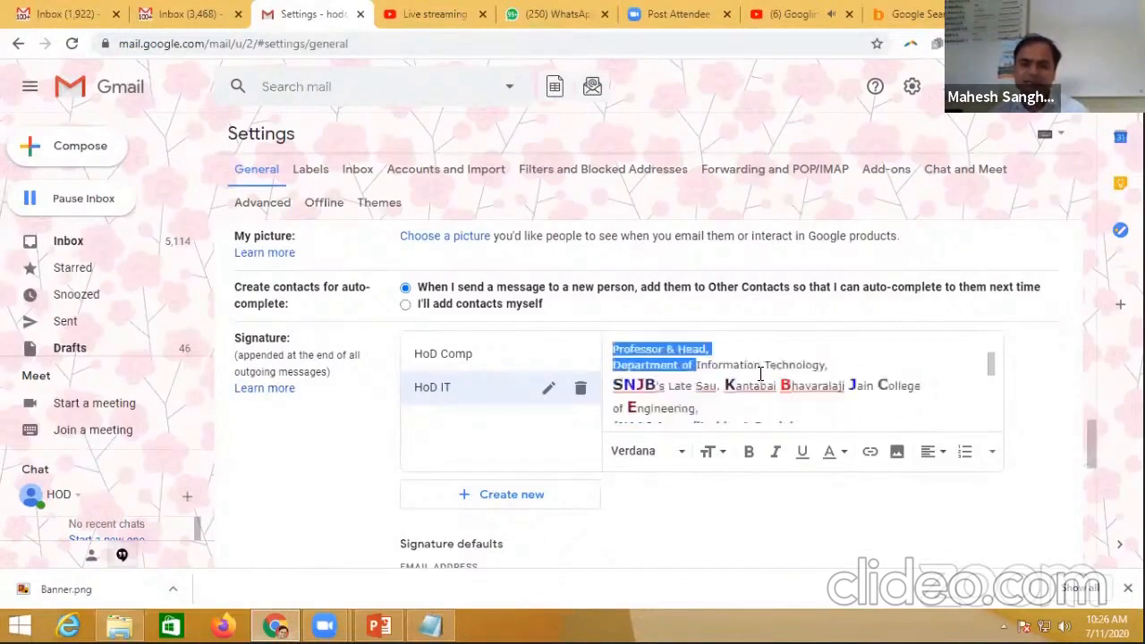
scroll(786, 384, down, 3)
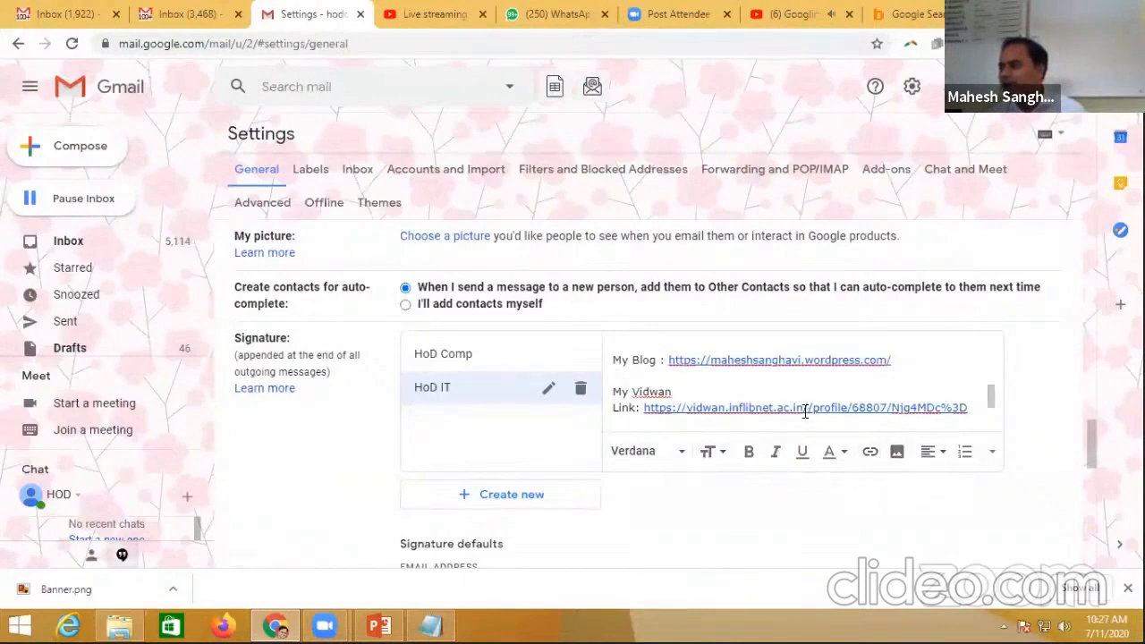
scroll(805, 410, up, 2)
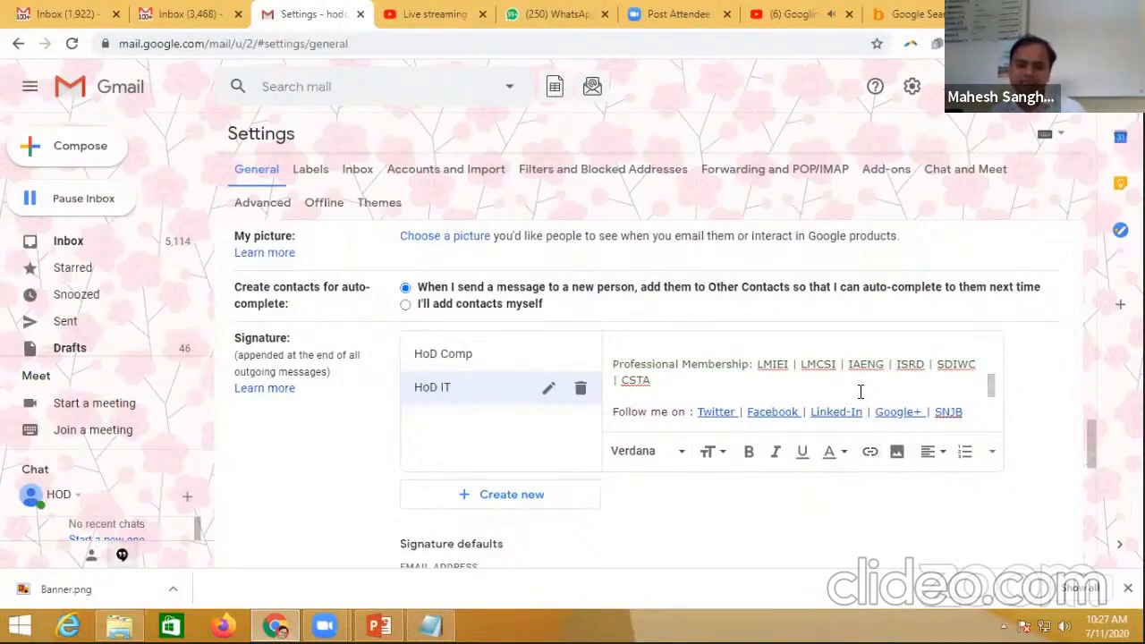
Step: Look over the blog link, closing quote and footer notes of the HoD IT signature, then return to its beginning
scroll(861, 391, down, 5)
scroll(987, 384, up, 3)
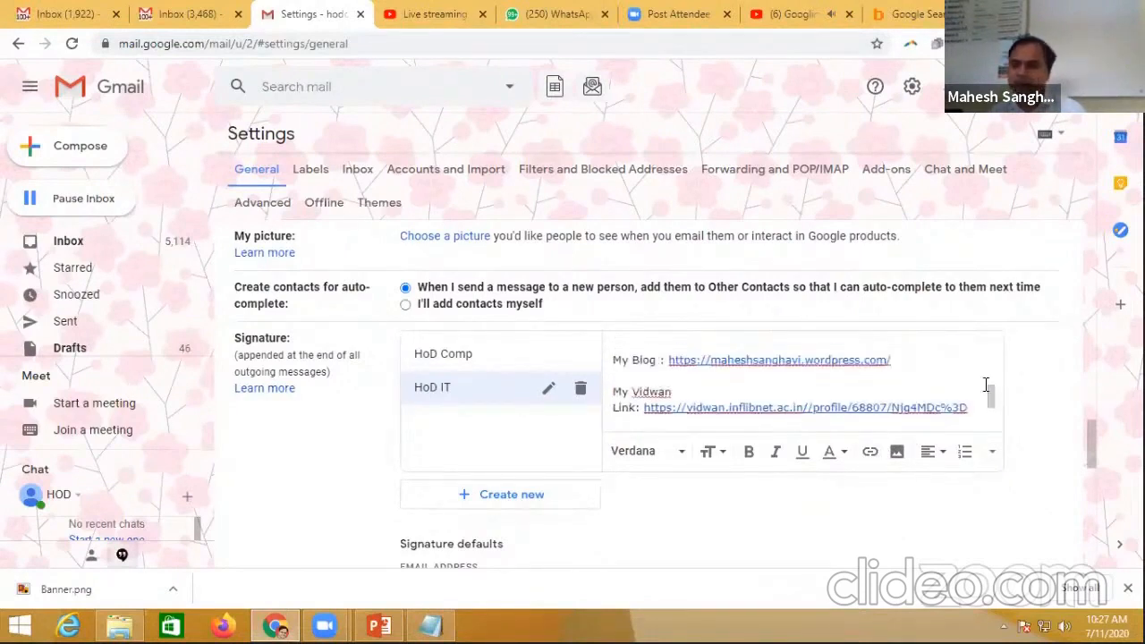
click(833, 364)
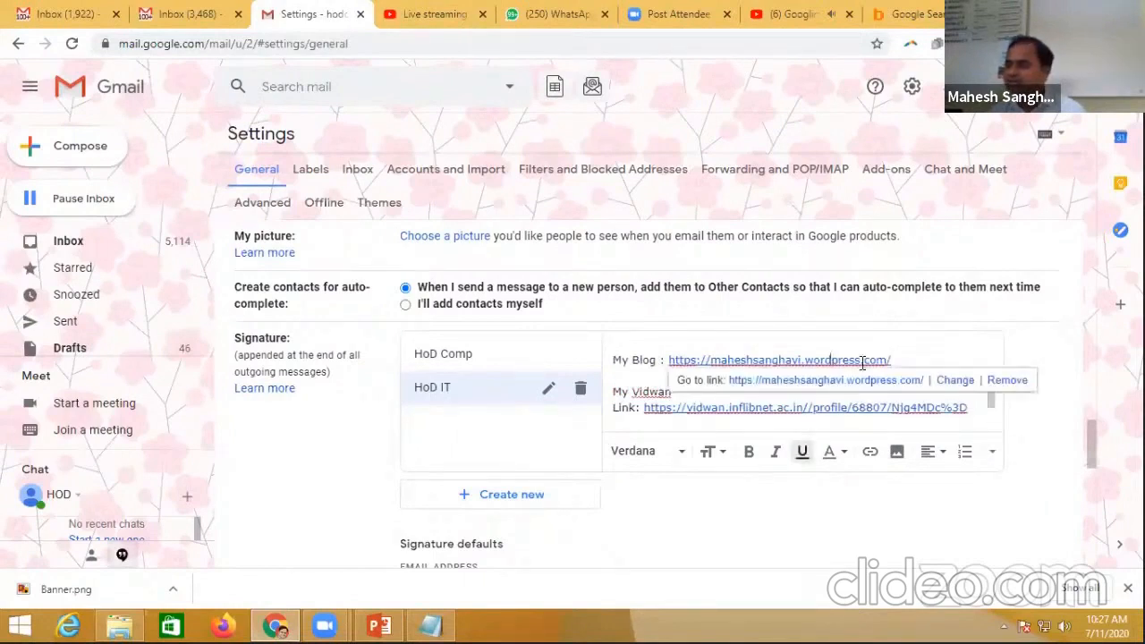
click(922, 360)
scroll(810, 400, down, 4)
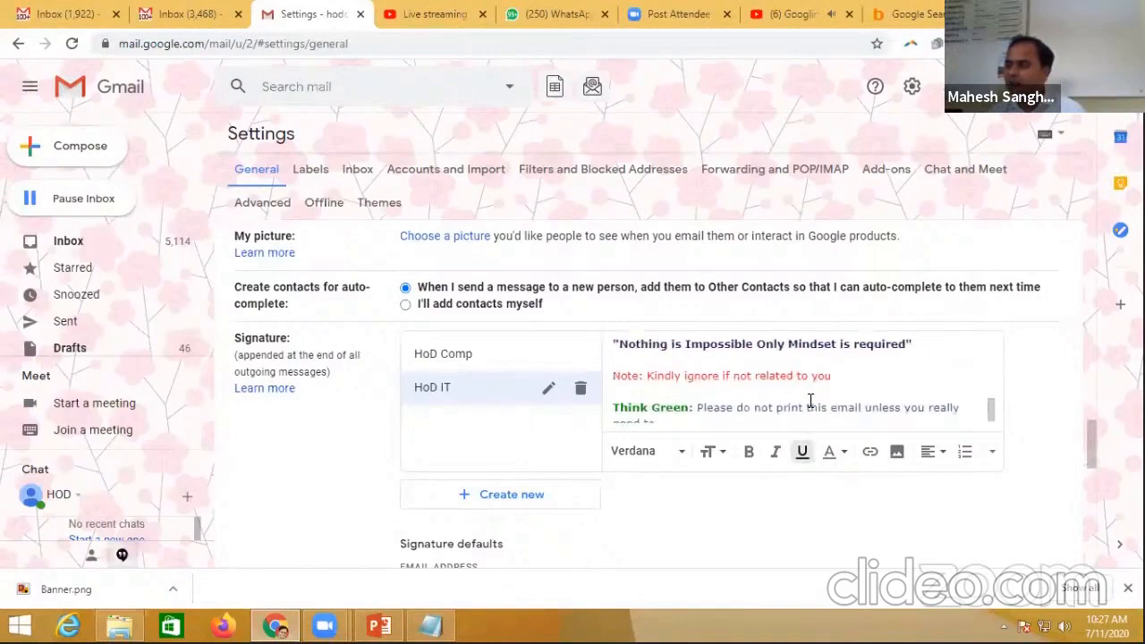
scroll(810, 400, up, 8)
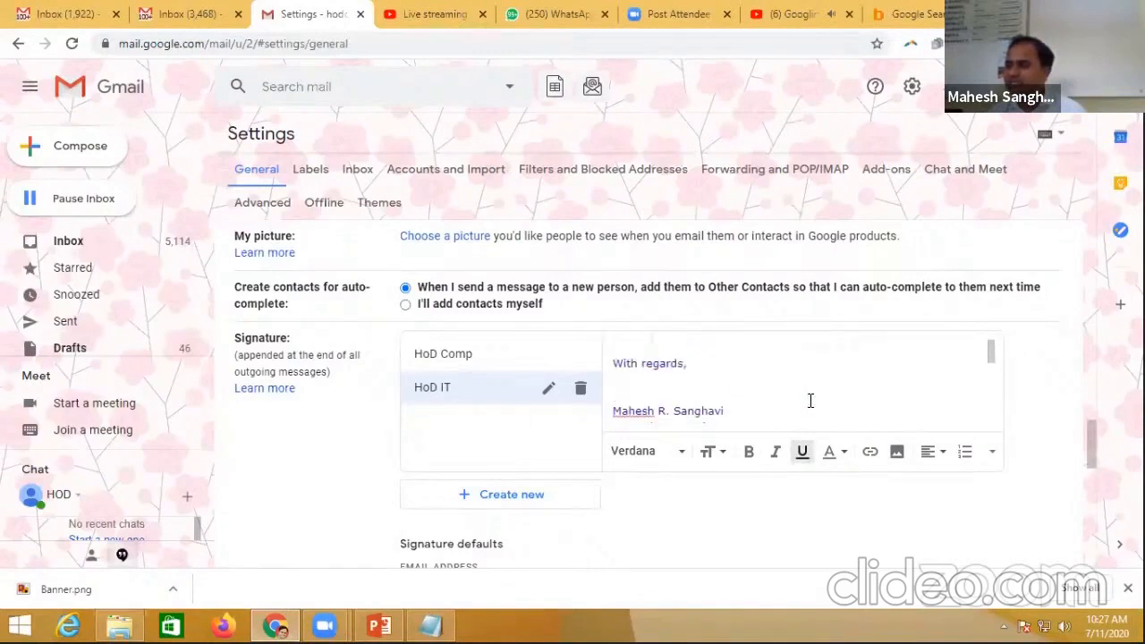
Step: Save the changed general settings with both signatures
scroll(999, 456, down, 1)
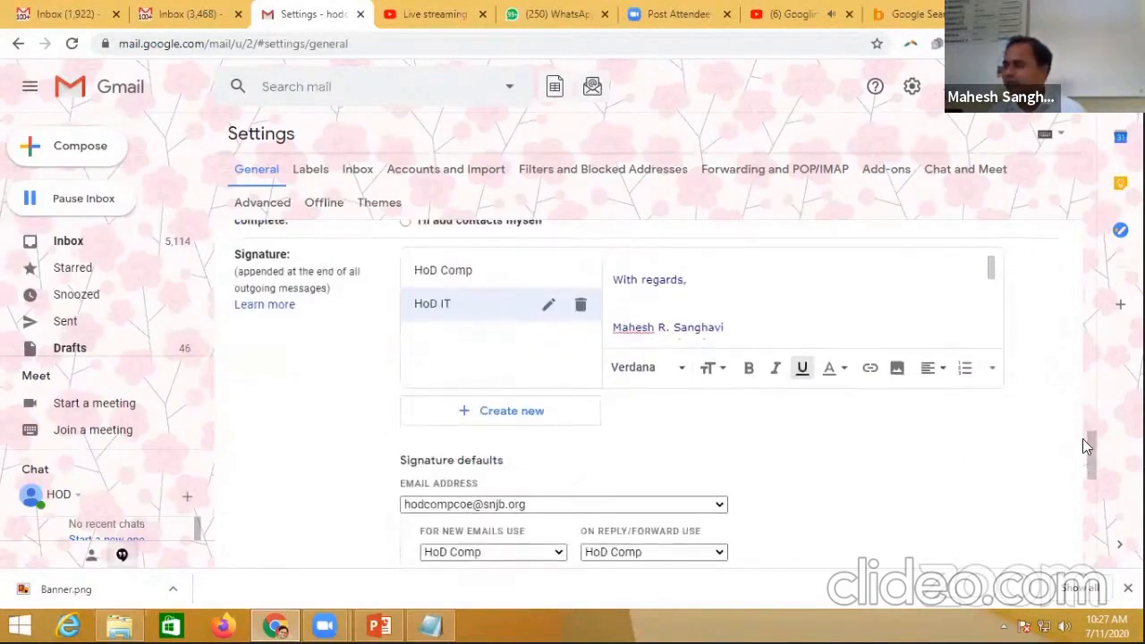
drag(1089, 440, 1091, 541)
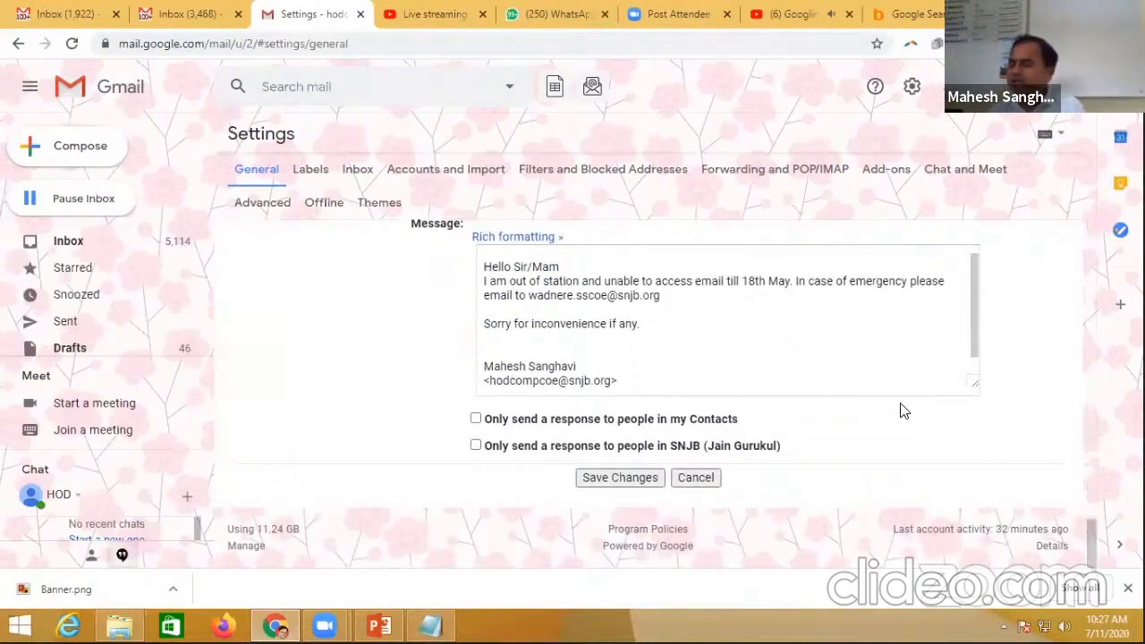
click(626, 481)
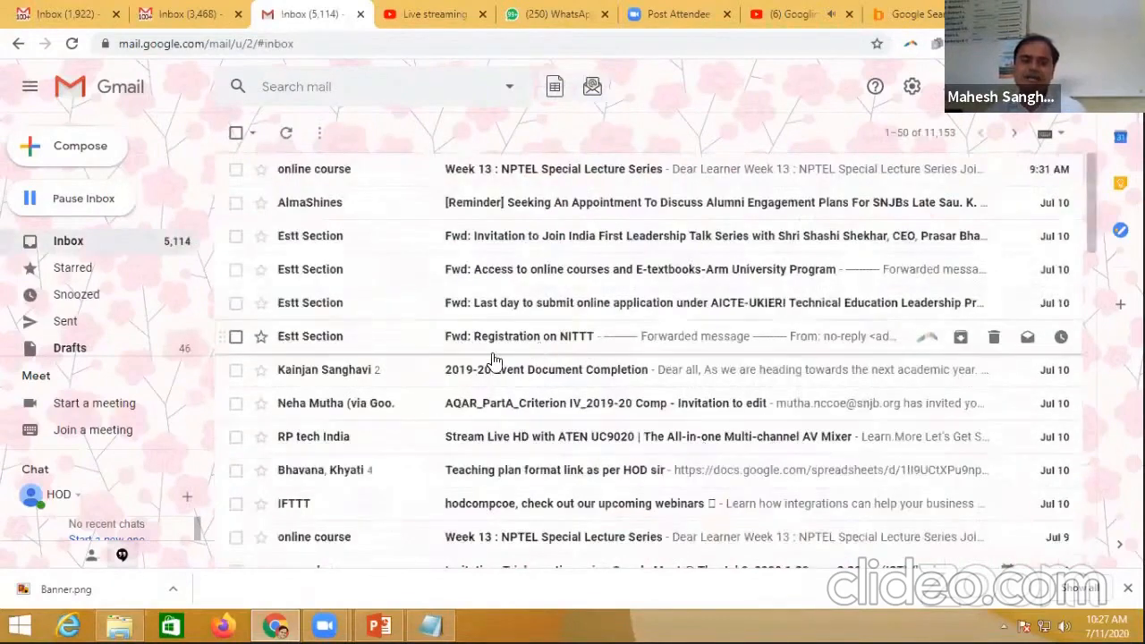
Step: Start a new message and check the department line in its default signature
click(85, 159)
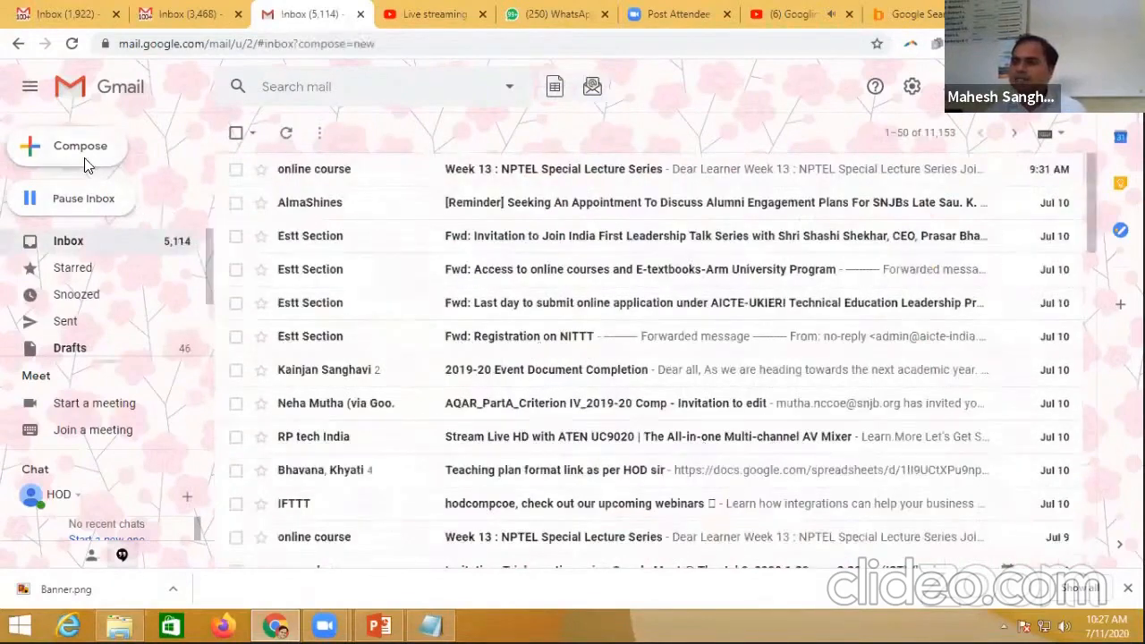
scroll(704, 389, down, 1)
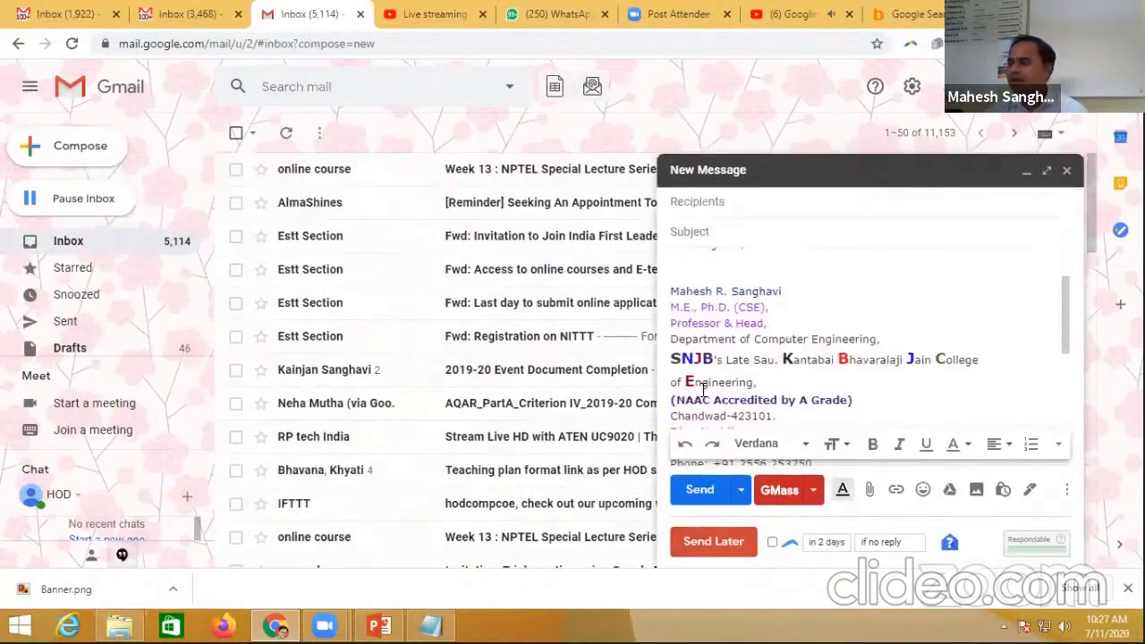
drag(673, 339, 883, 341)
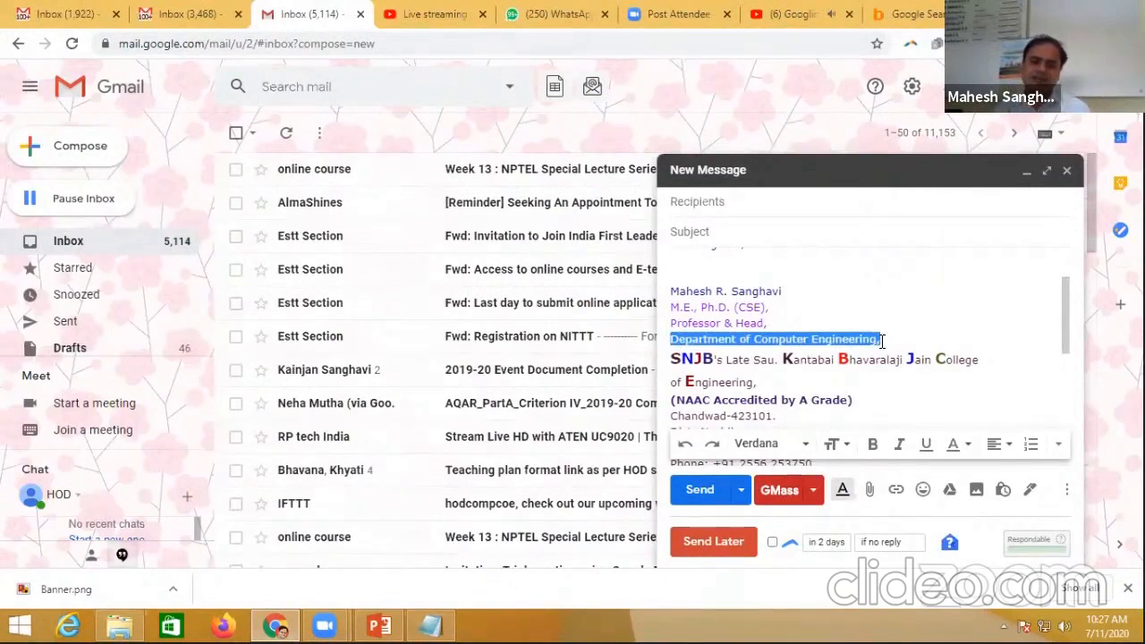
Step: Try overwriting "Computer Engineering" by hand in the draft's department line, and undo the edit
click(778, 335)
drag(754, 339, 876, 339)
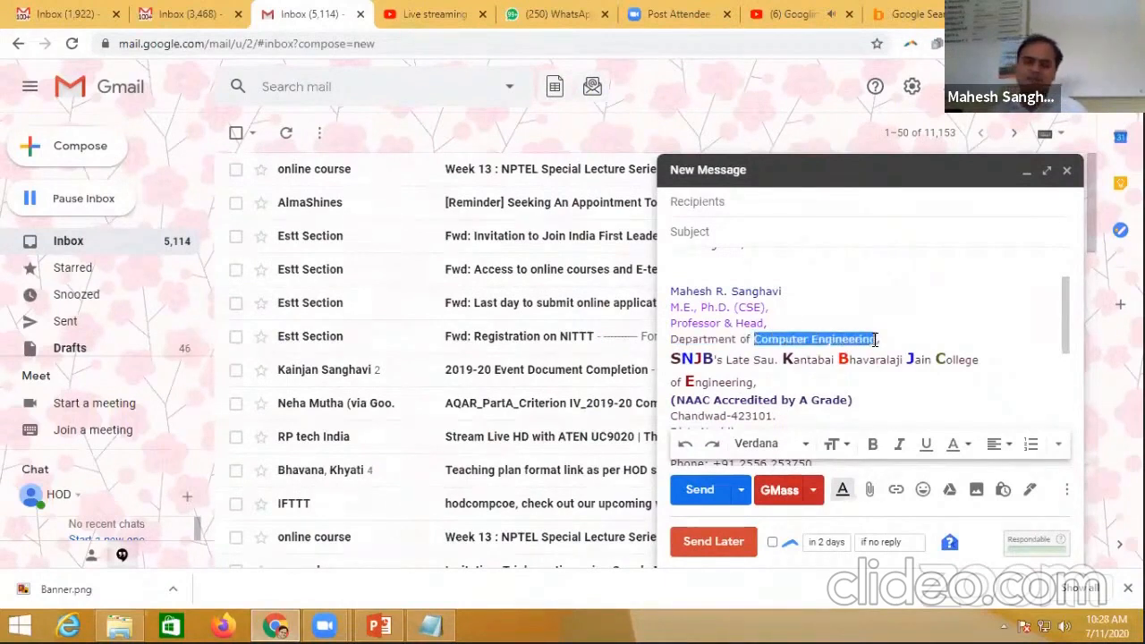
text(Infrom,)
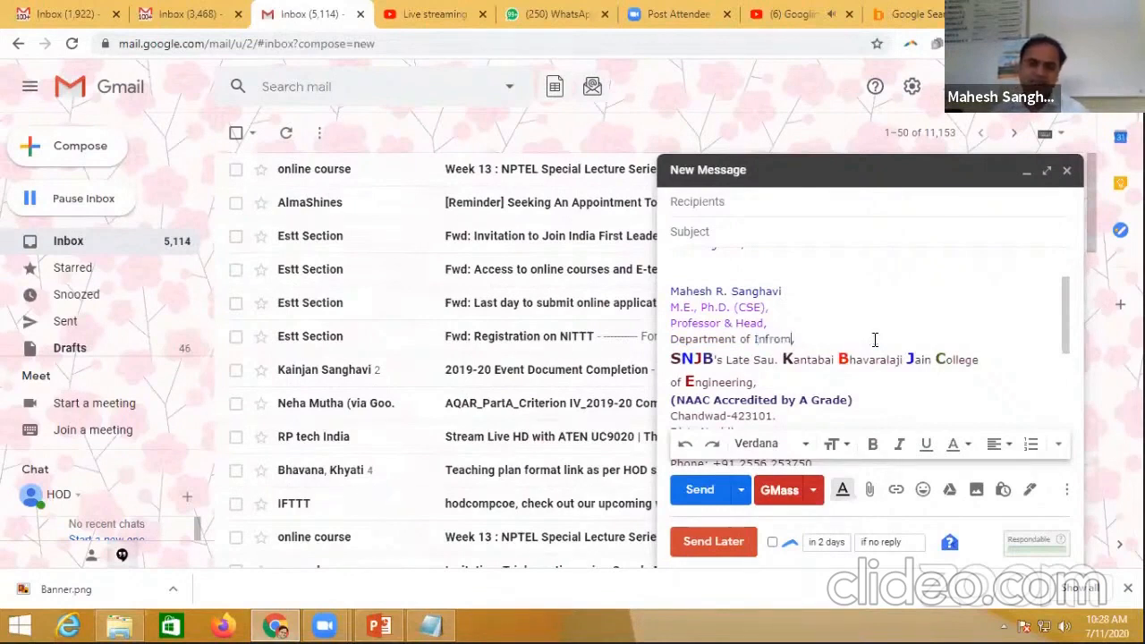
key(ctrl+z)
key(ctrl+z)
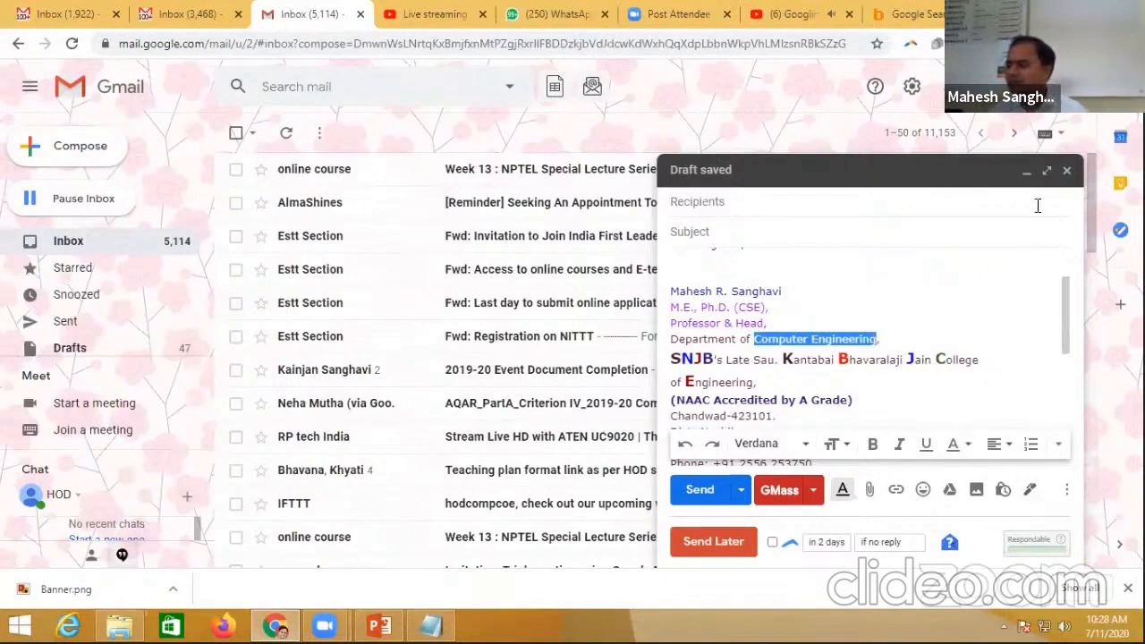
Step: Enlarge the draft, switch its signature to HoD IT and check the department line
click(1047, 170)
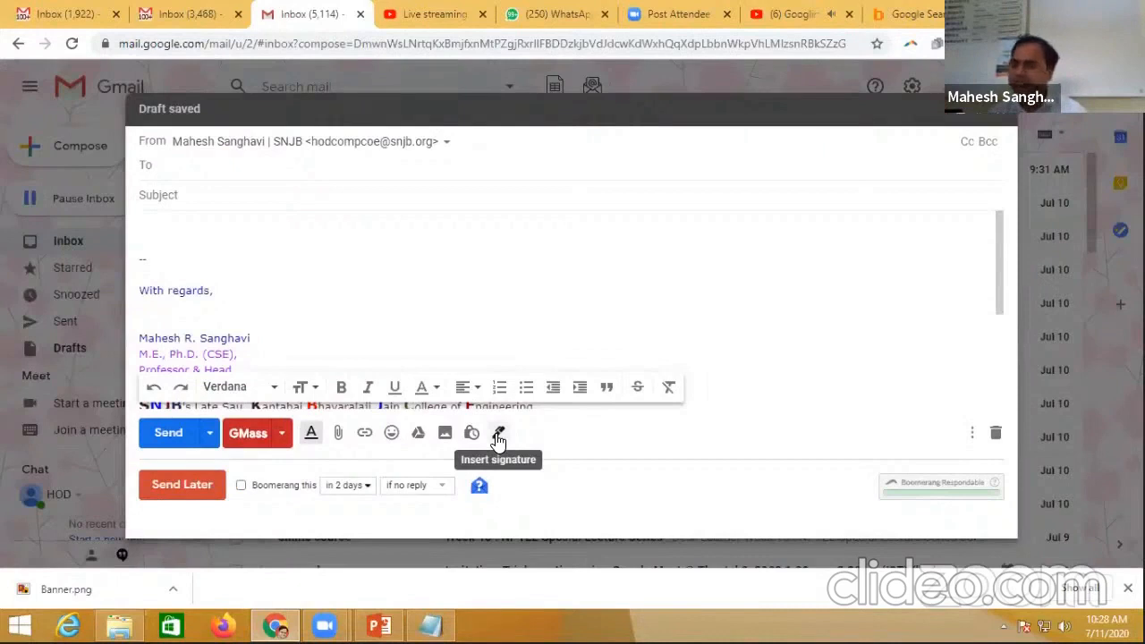
click(499, 437)
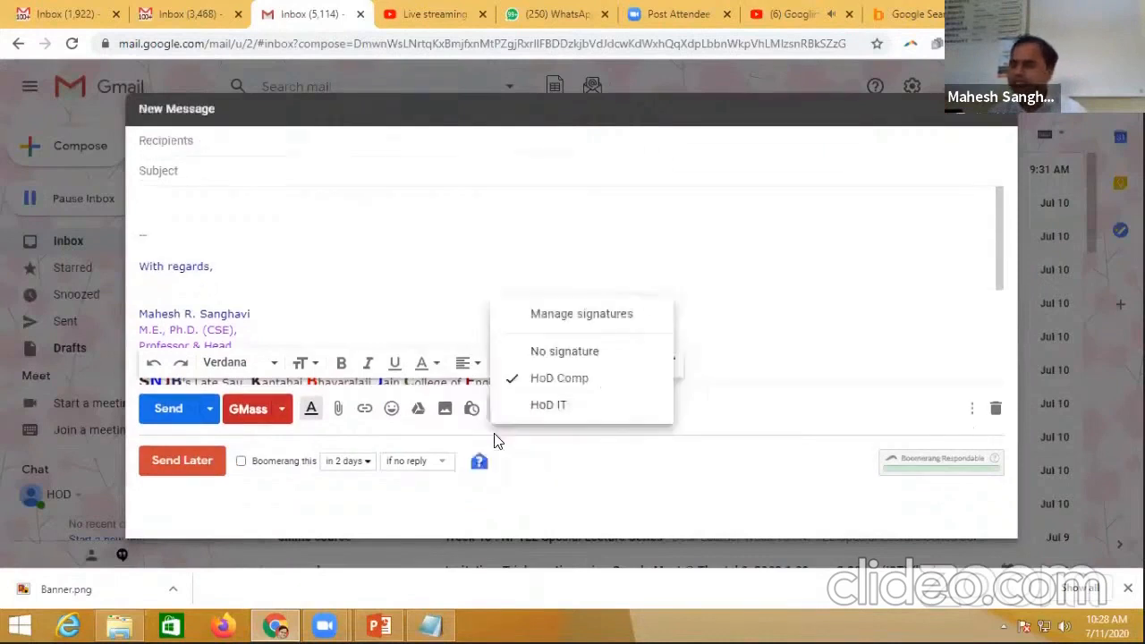
click(578, 410)
scroll(397, 326, down, 1)
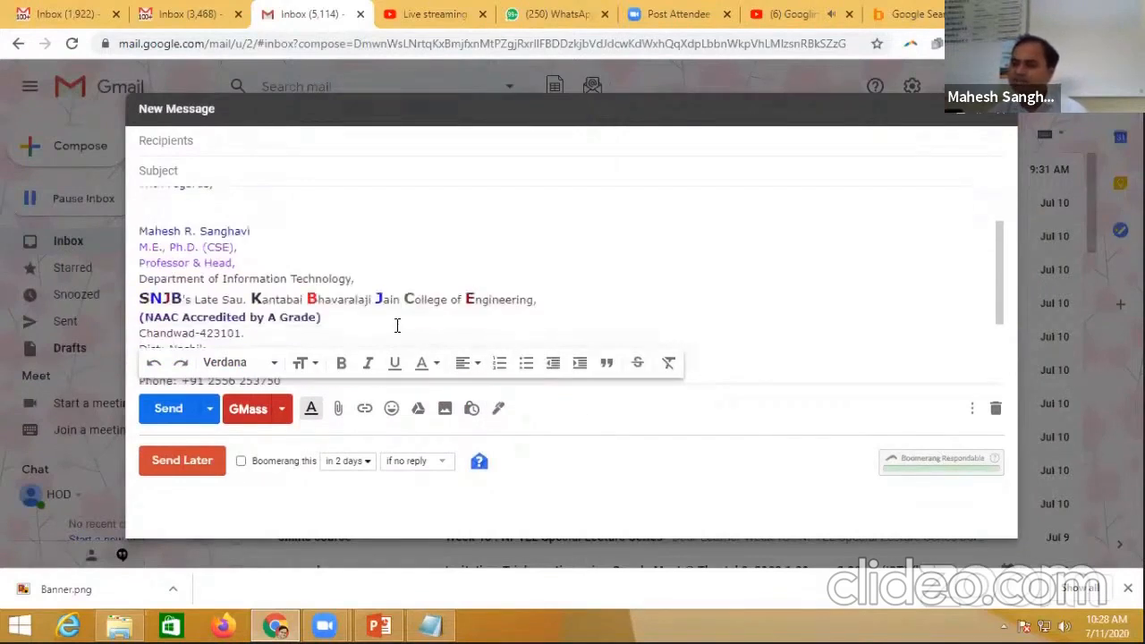
drag(223, 278, 354, 279)
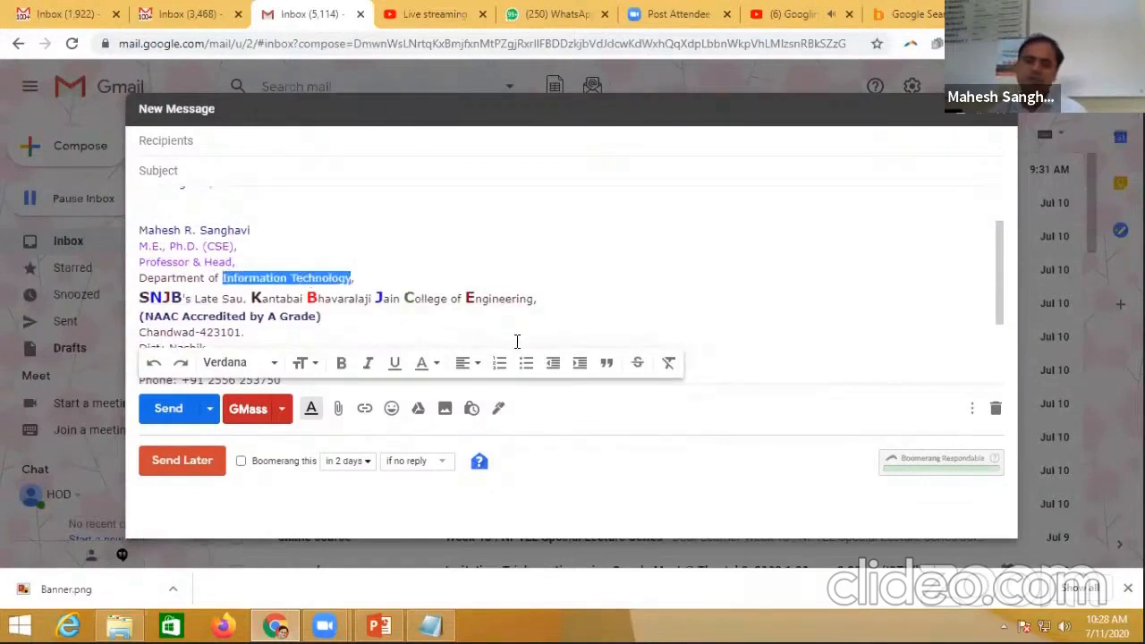